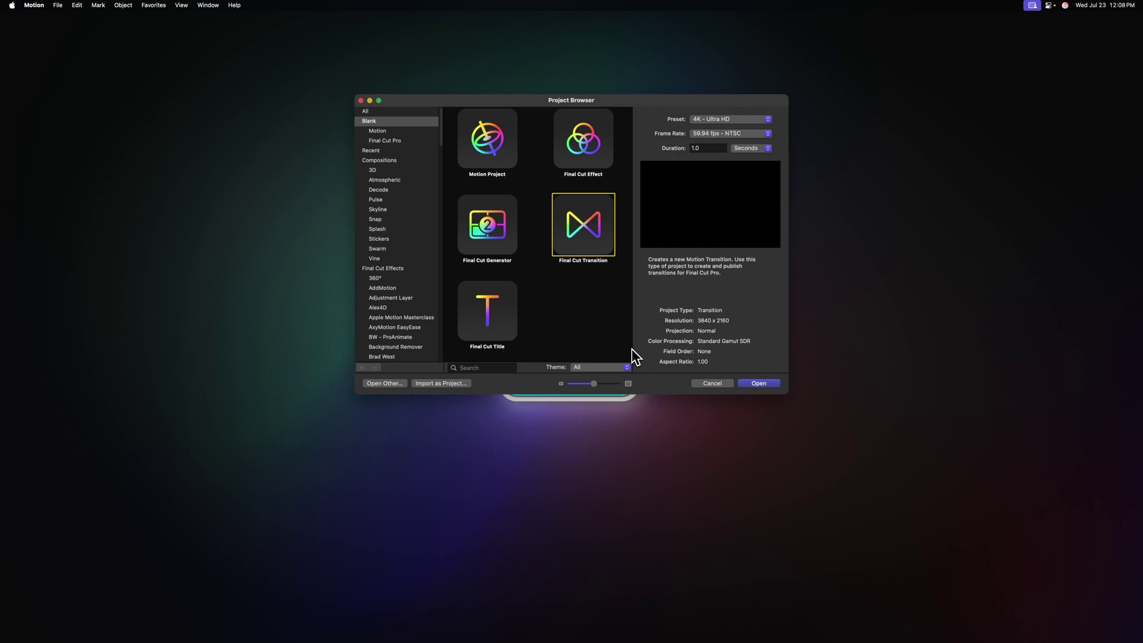
Create a Final Cut Transition project at 29.97 fps with the Broadcast HD 1080 preset
left_click(58, 7)
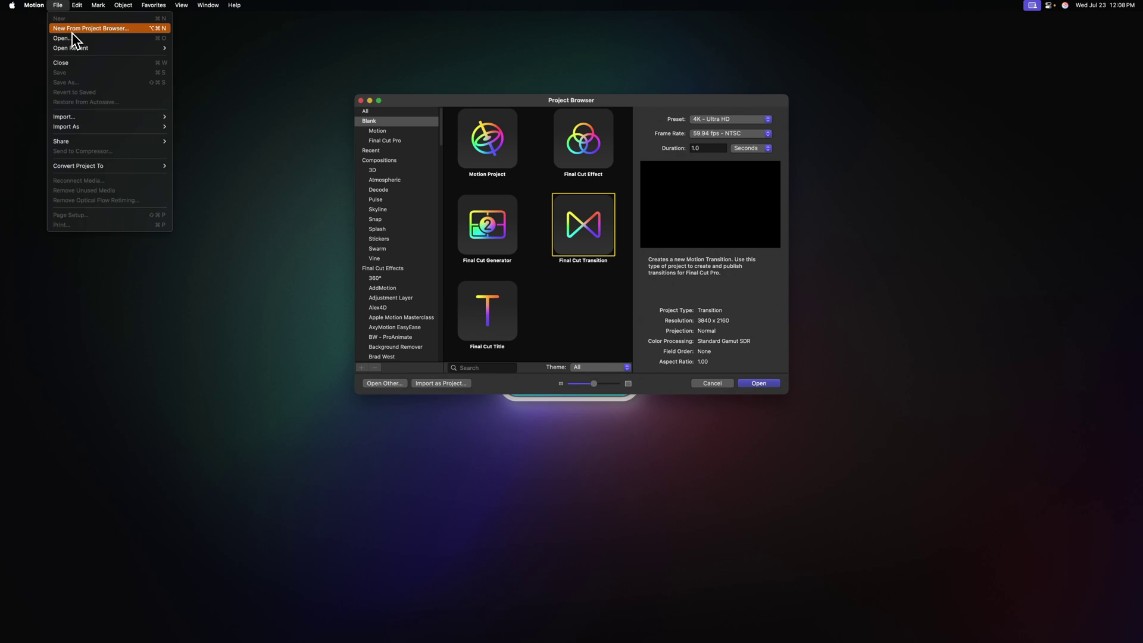
left_click(596, 101)
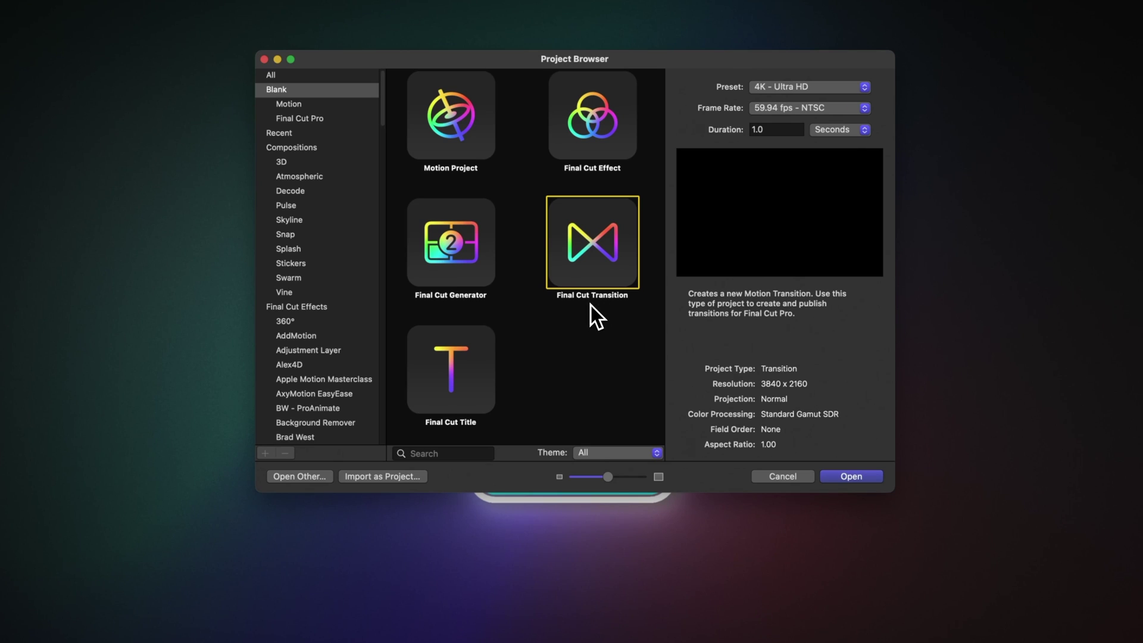
left_click(781, 133)
left_click(778, 107)
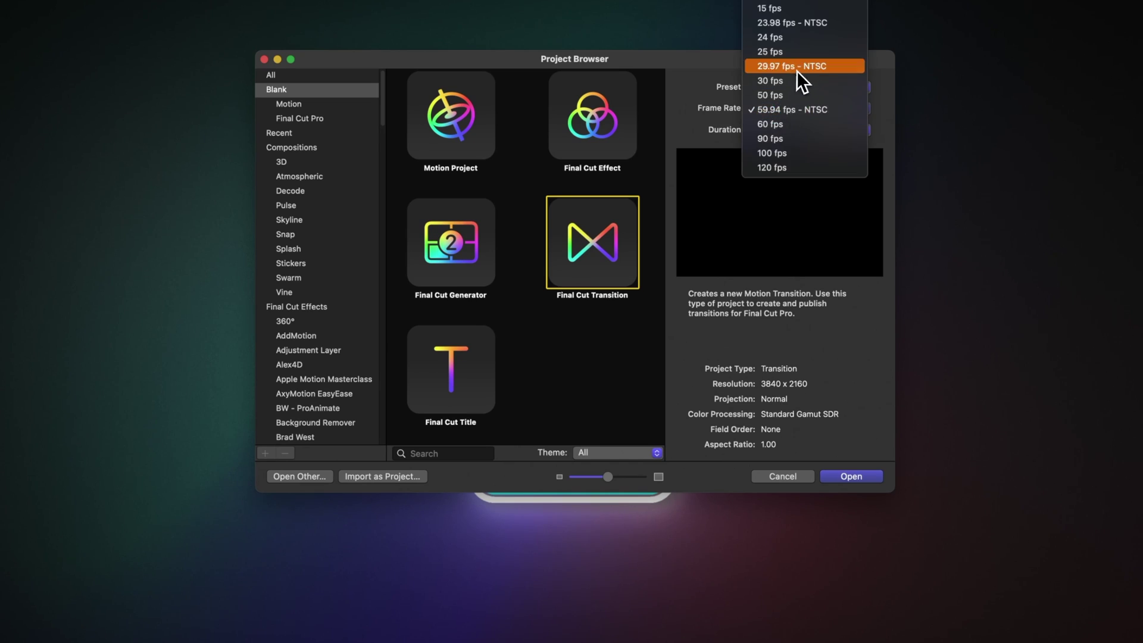
left_click(796, 69)
left_click(792, 88)
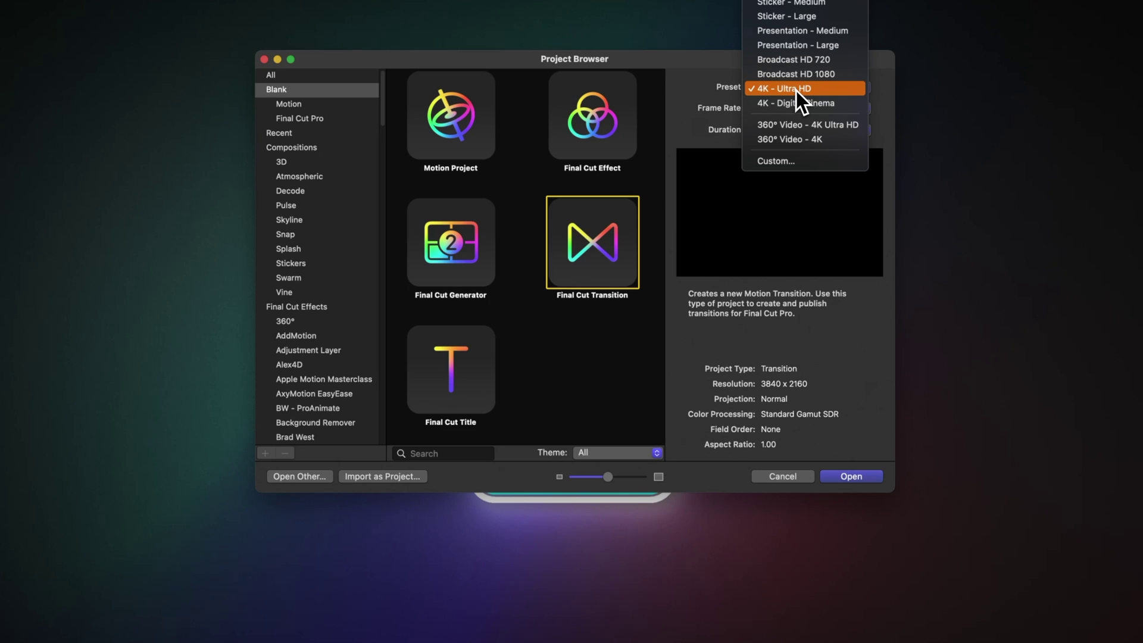
left_click(808, 75)
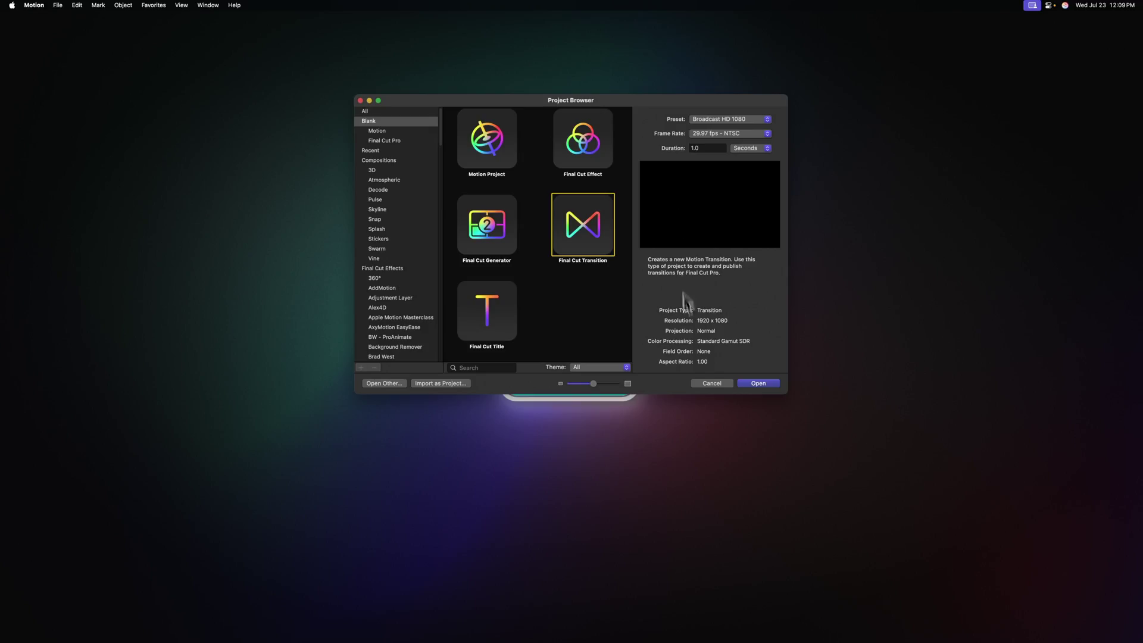
key("Return")
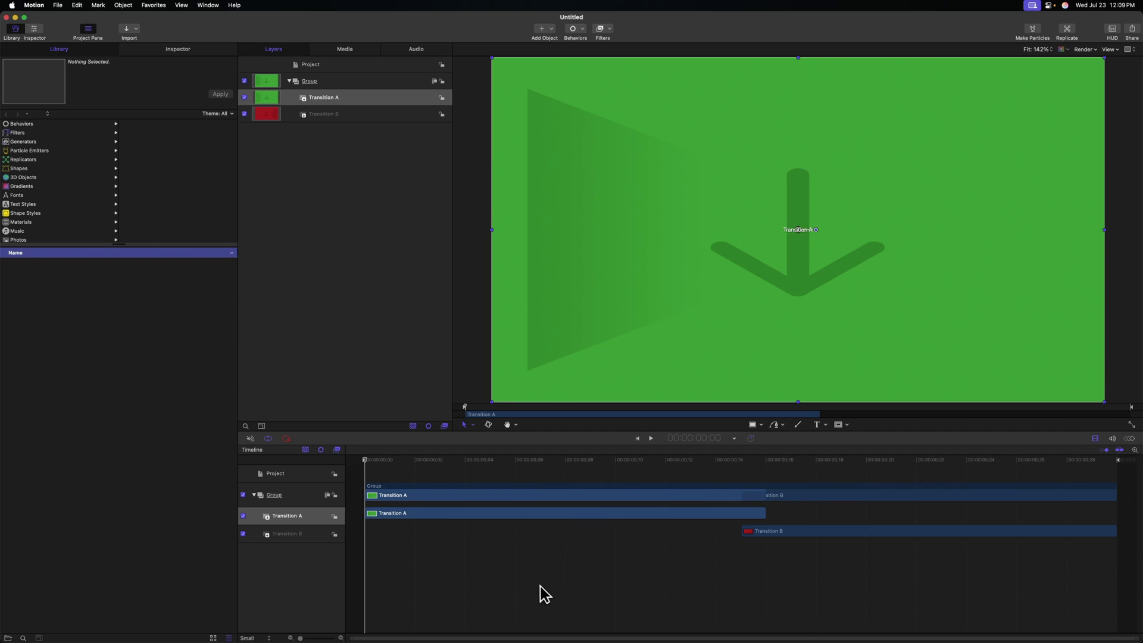
Select Transition B and extend it back to the timeline start so both clips span the full length
left_click(759, 533)
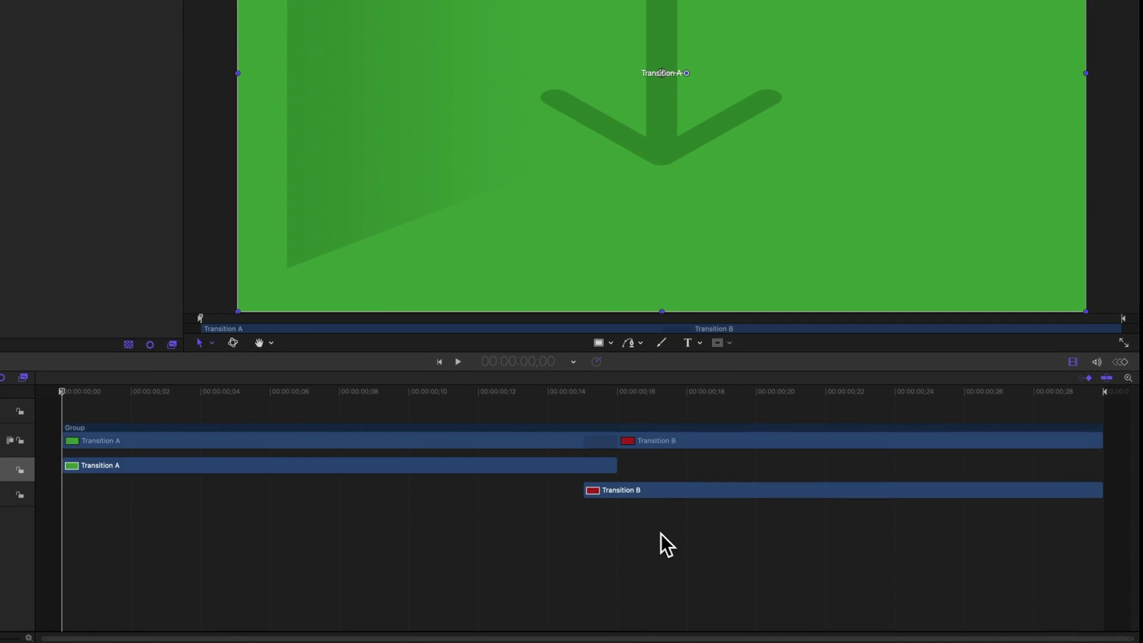
left_click_drag(588, 489, 71, 496)
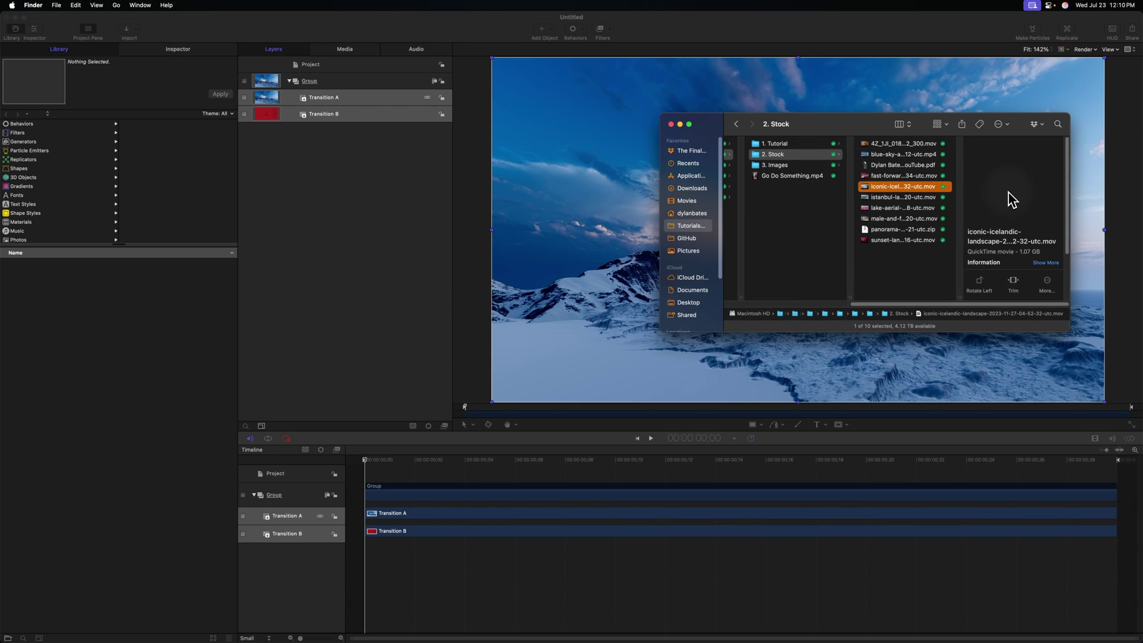
Drag the lake aerial clip from the Finder Stock folder onto Transition B, then select the group
left_click(866, 198)
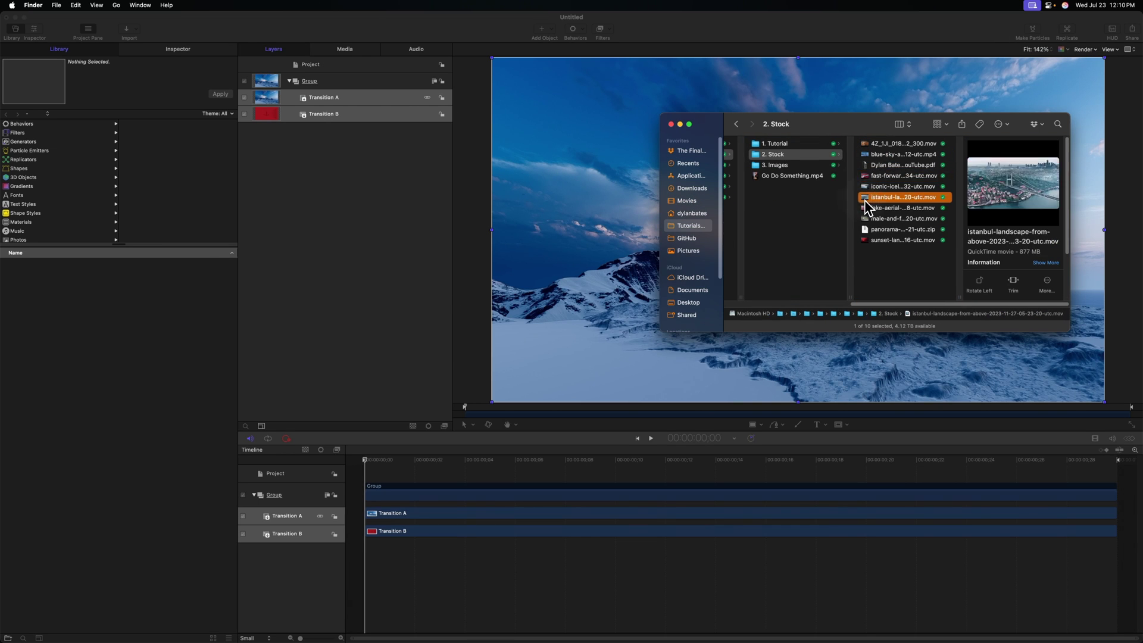
left_click(866, 209)
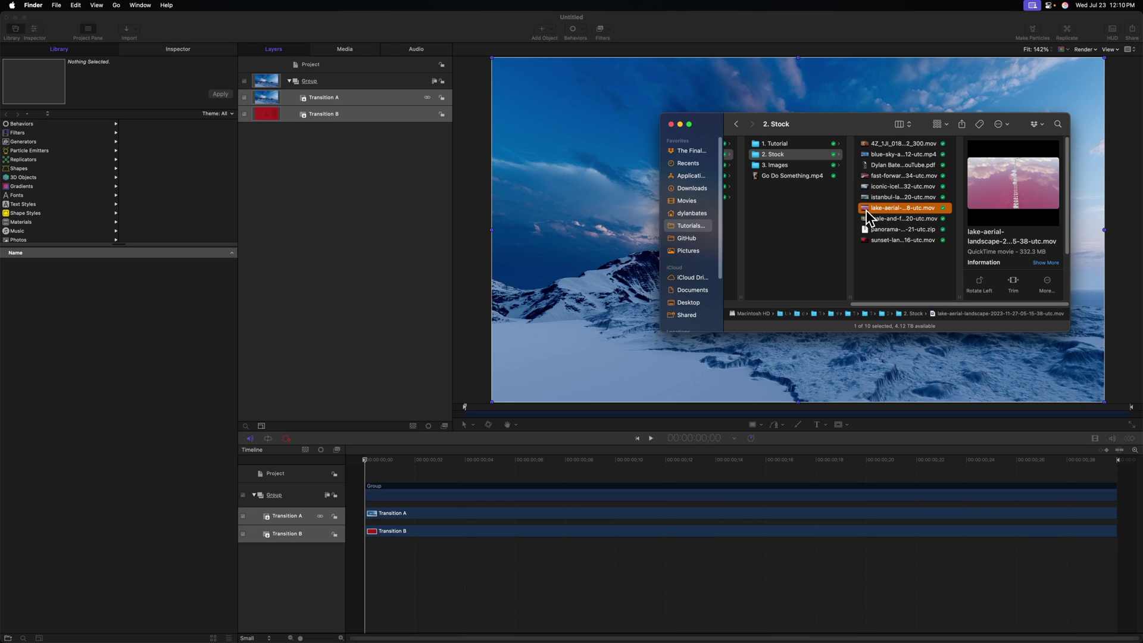
left_click_drag(866, 210, 270, 118)
left_click(312, 151)
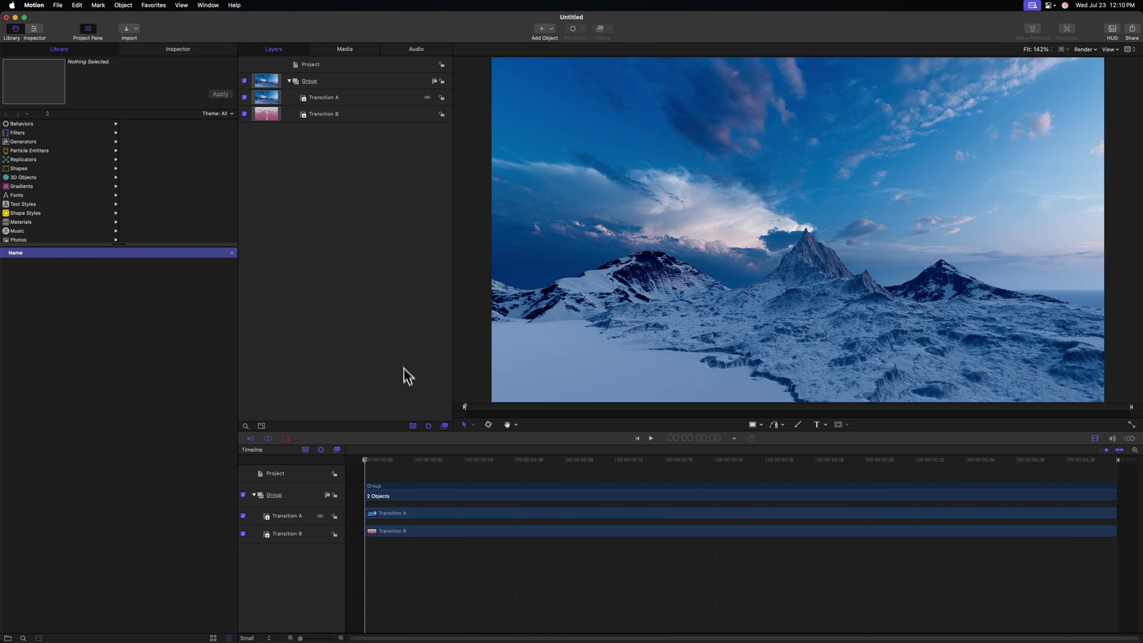
left_click(325, 85)
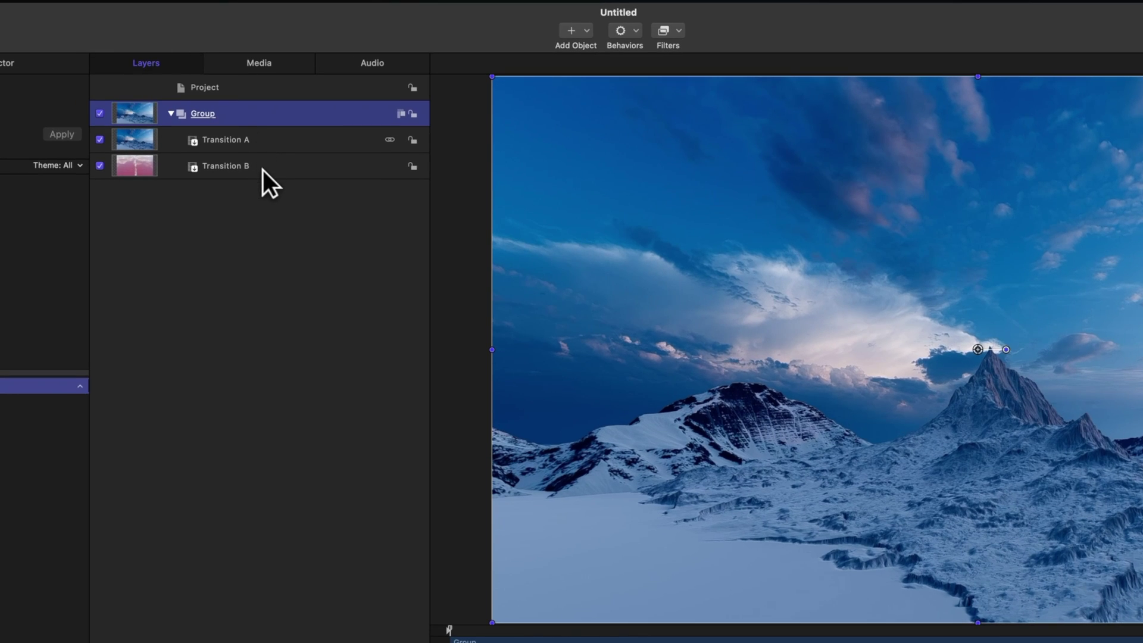
Apply a Stylize > Relief filter to the group and drag its centre handle on the canvas
left_click(677, 31)
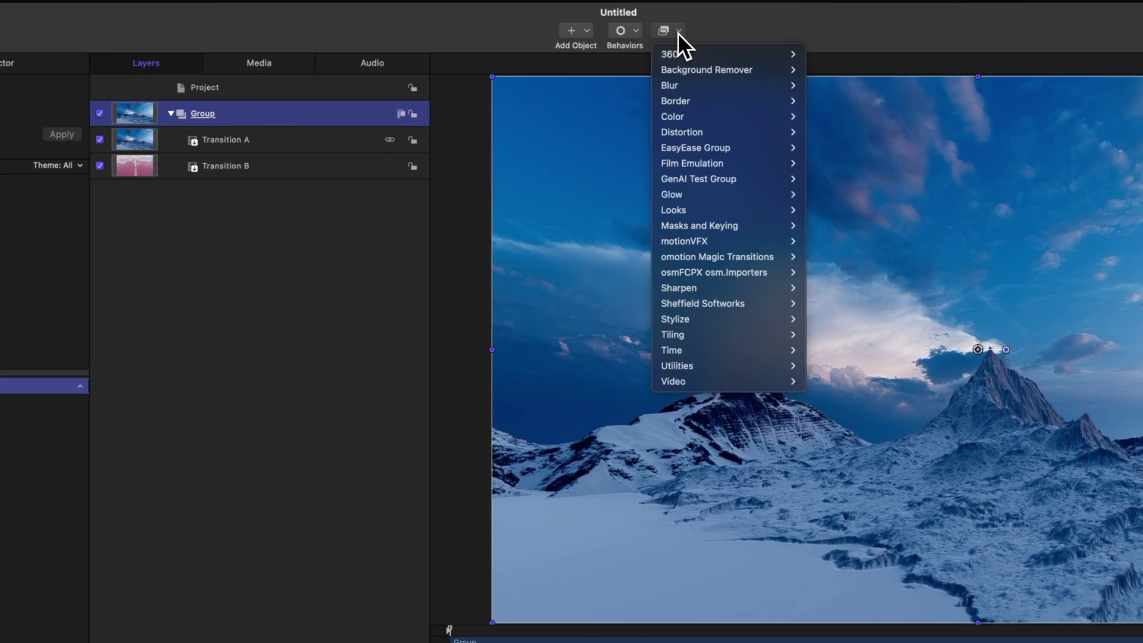
mouse_move(751, 321)
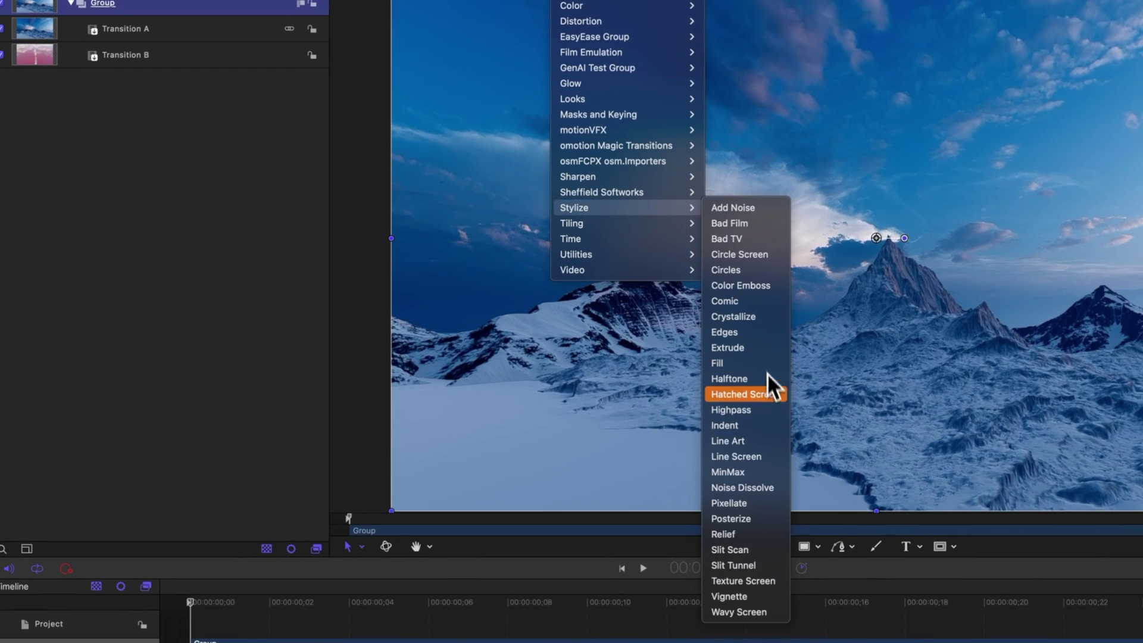
left_click(757, 533)
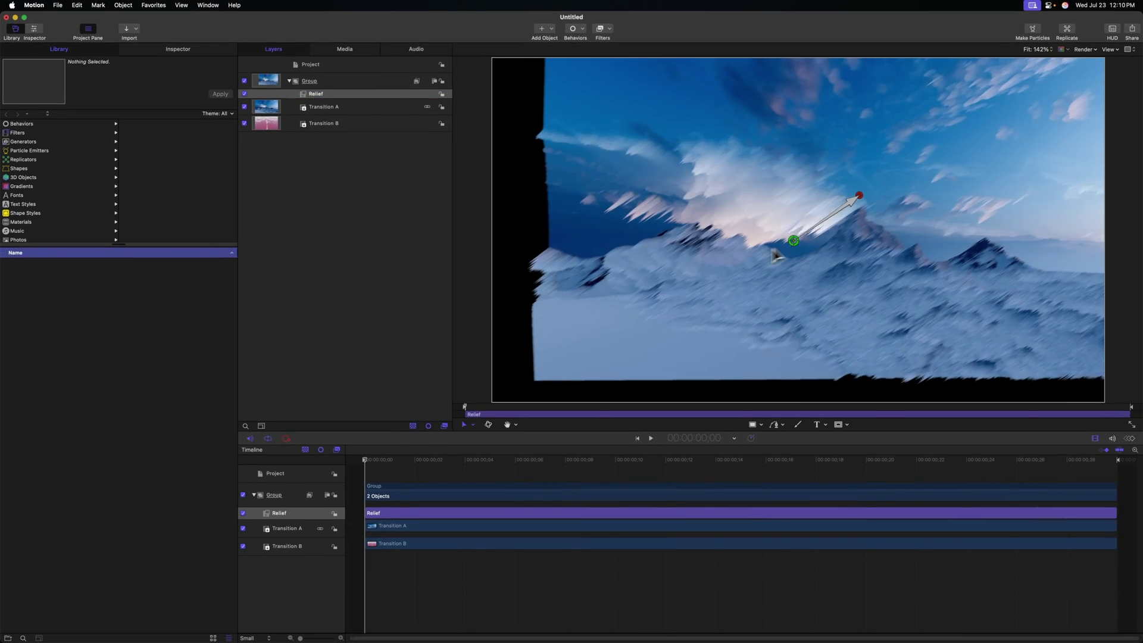
mouse_move(794, 240)
left_mouse_down()
mouse_move(778, 194)
mouse_move(905, 178)
mouse_move(880, 225)
mouse_move(801, 186)
mouse_move(955, 159)
mouse_move(906, 252)
mouse_move(781, 219)
mouse_move(911, 150)
mouse_move(927, 245)
mouse_move(822, 230)
mouse_move(881, 155)
mouse_move(898, 212)
mouse_move(858, 194)
mouse_move(832, 133)
mouse_move(880, 244)
mouse_move(810, 250)
left_mouse_up()
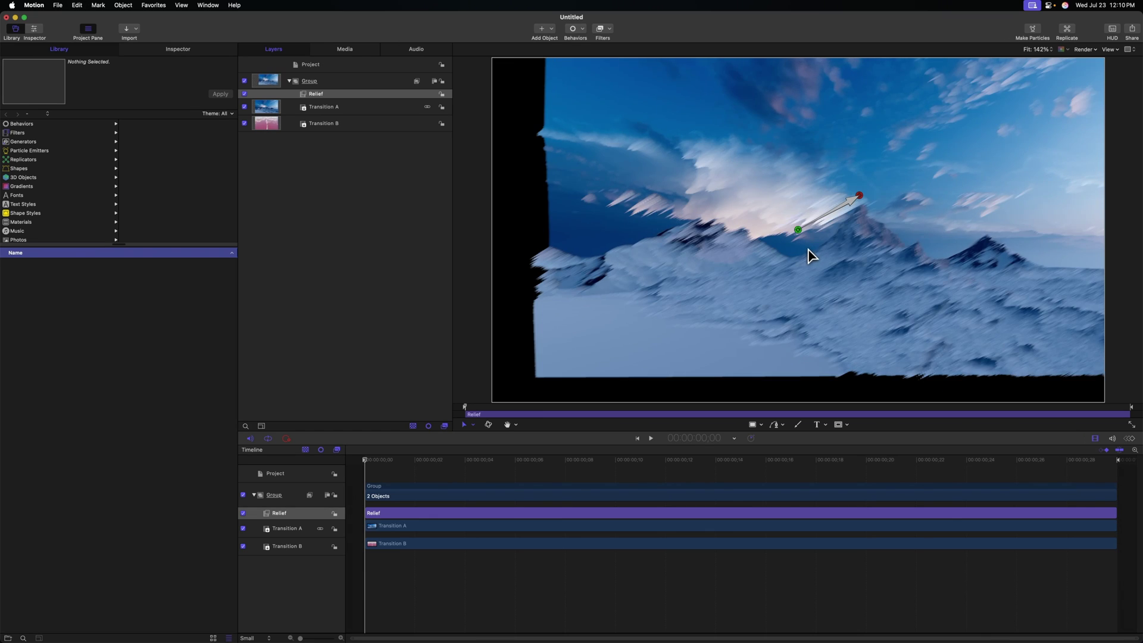
Set the Relief Back offset to 0, 0 and test the Front Size slider
left_click(188, 55)
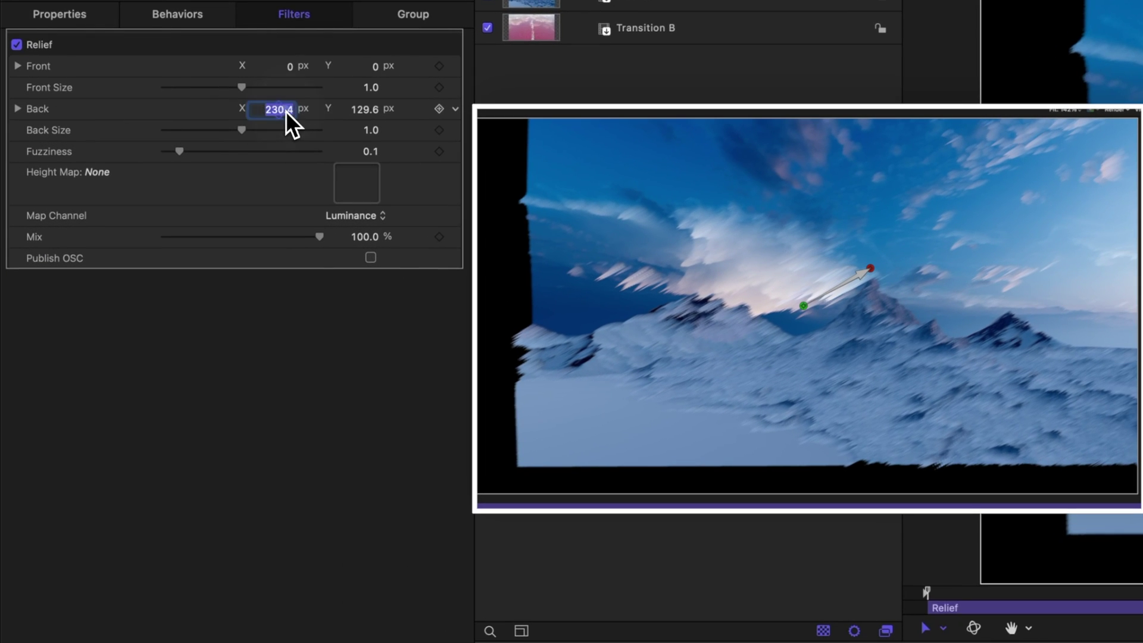
left_click(286, 112)
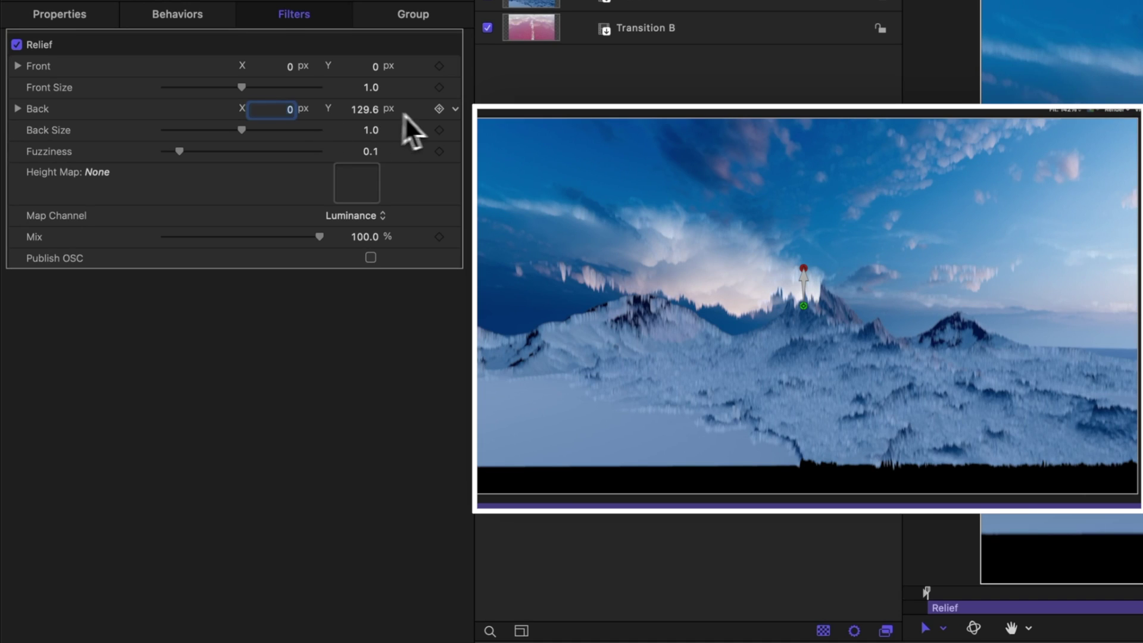
left_click(362, 111)
type("0")
key("Return")
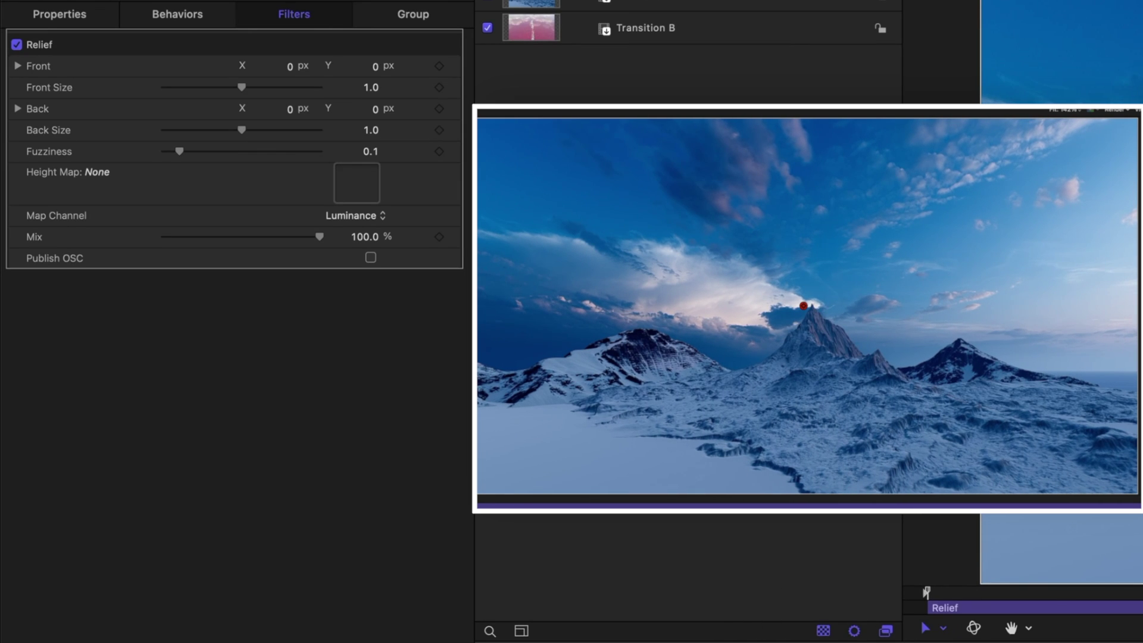
mouse_move(242, 87)
left_mouse_down()
mouse_move(318, 86)
mouse_move(226, 89)
mouse_move(318, 92)
mouse_move(224, 97)
left_mouse_up()
Keyframe Relief Front Size at the start, try higher values mid-transition, then settle it at 1.0
left_click(439, 87)
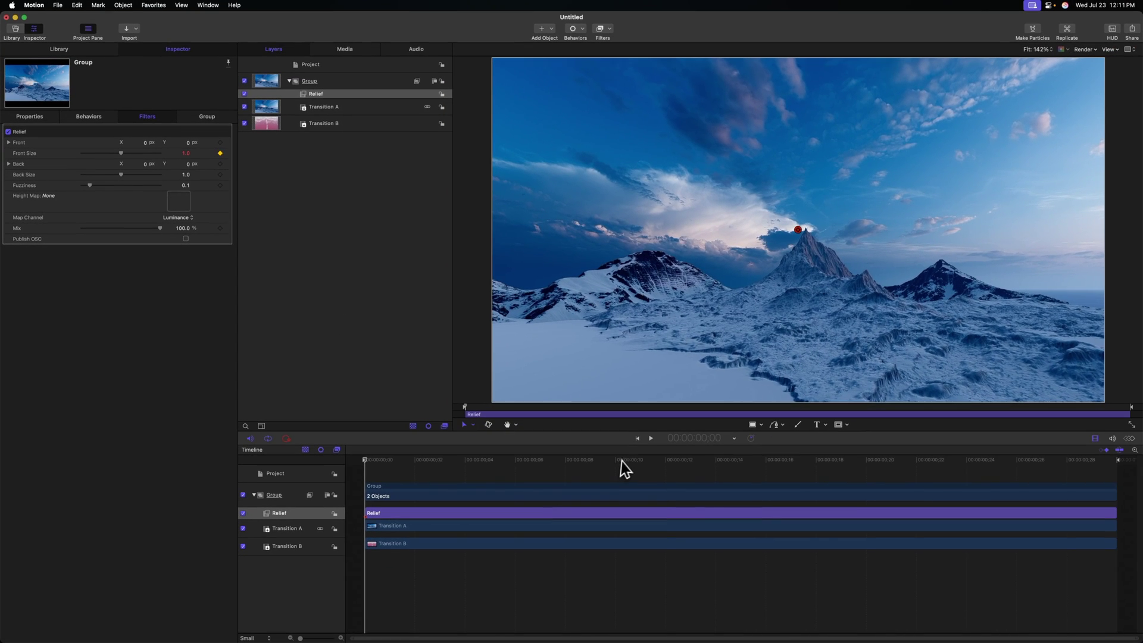
left_click_drag(621, 460, 732, 458)
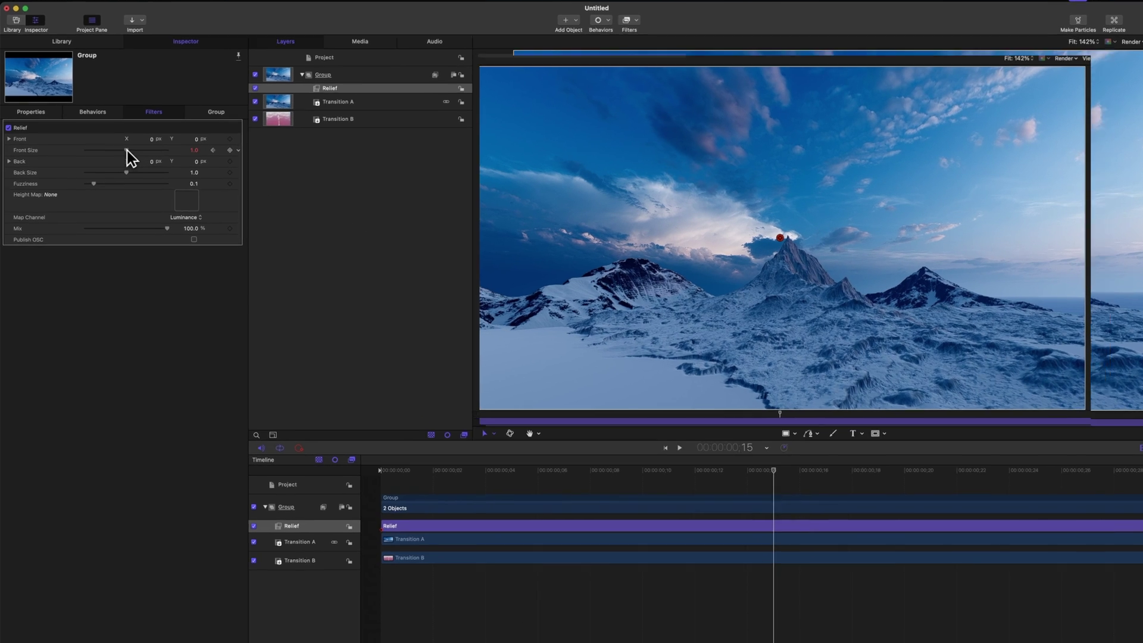
left_click_drag(120, 153, 184, 152)
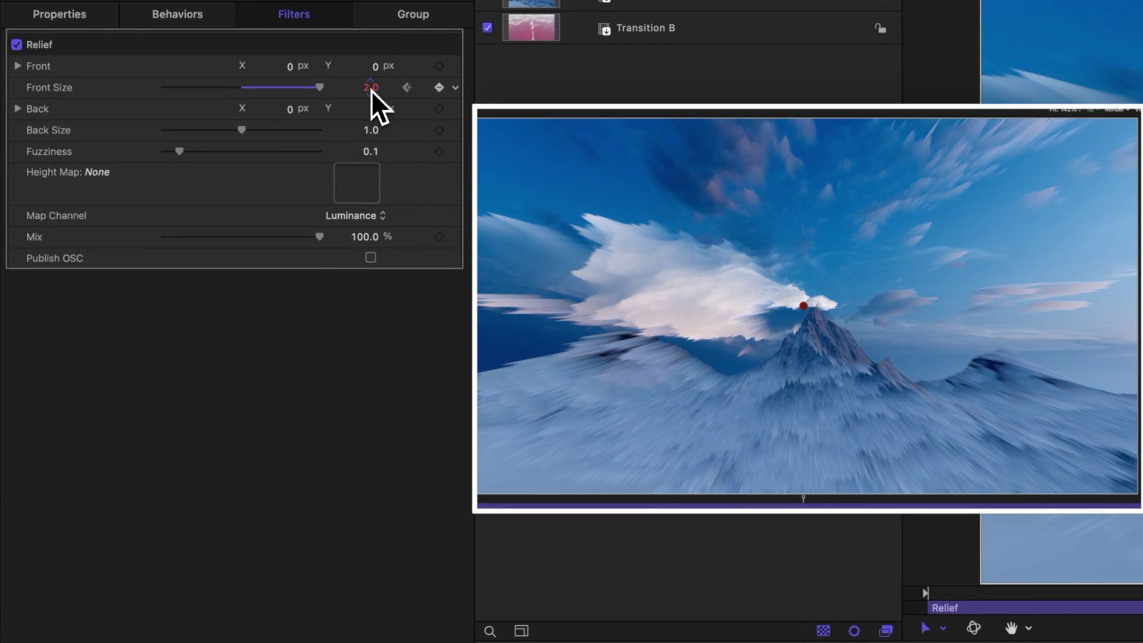
left_click_drag(373, 91, 371, 88)
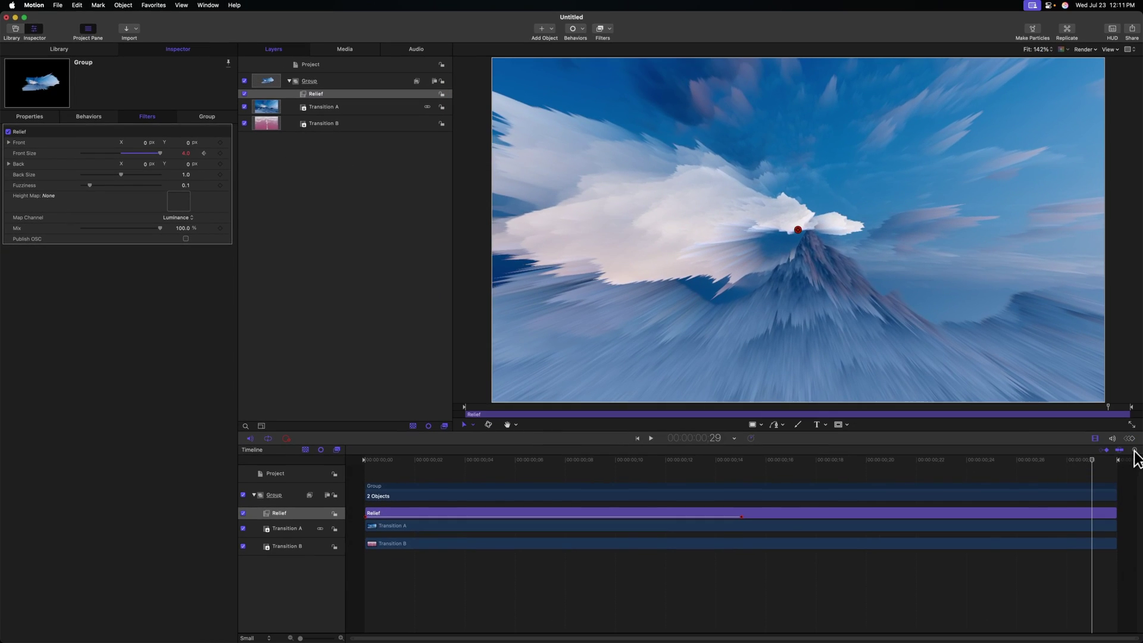
left_click_drag(141, 154, 56, 163)
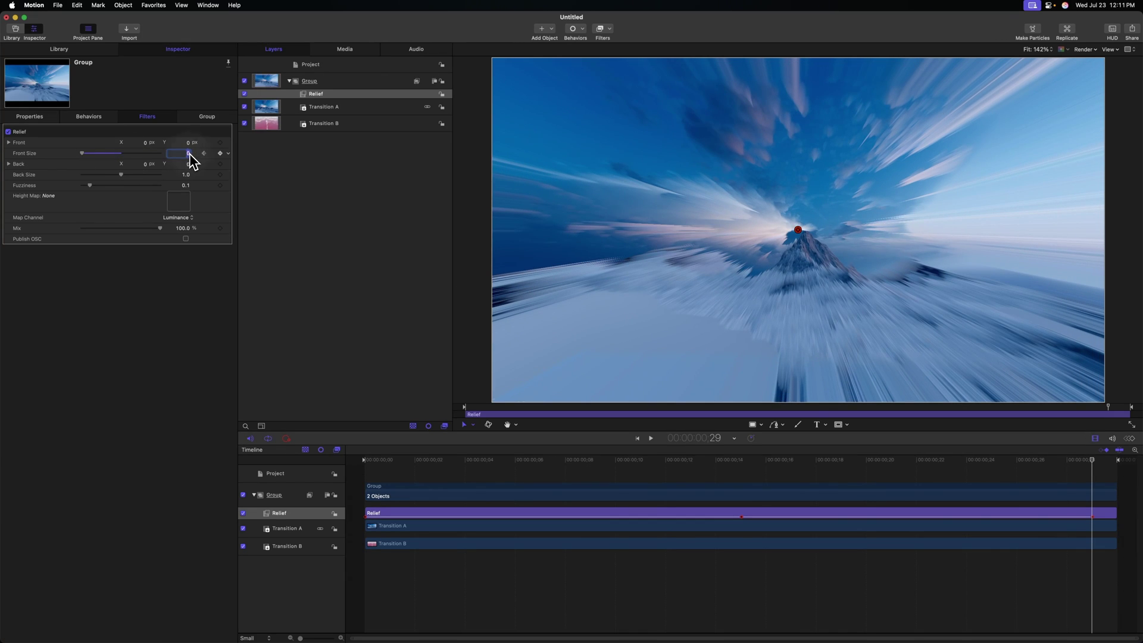
type("1")
key("Return")
Preview the animated relief by playing from the start and scrubbing the playhead
key("Home")
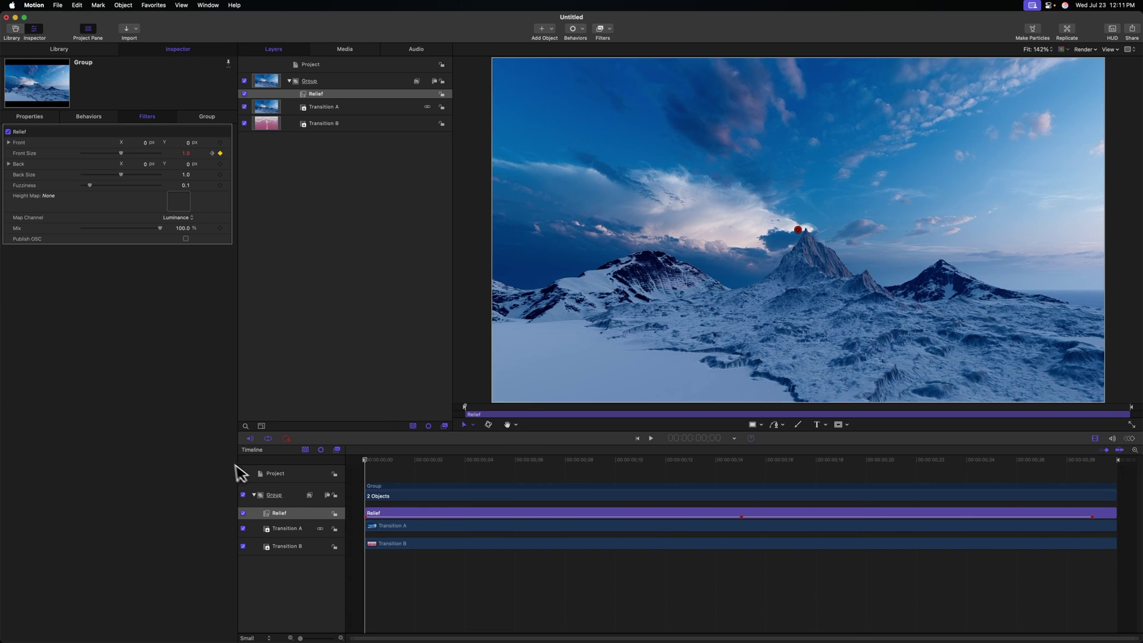
left_click(651, 439)
key("space")
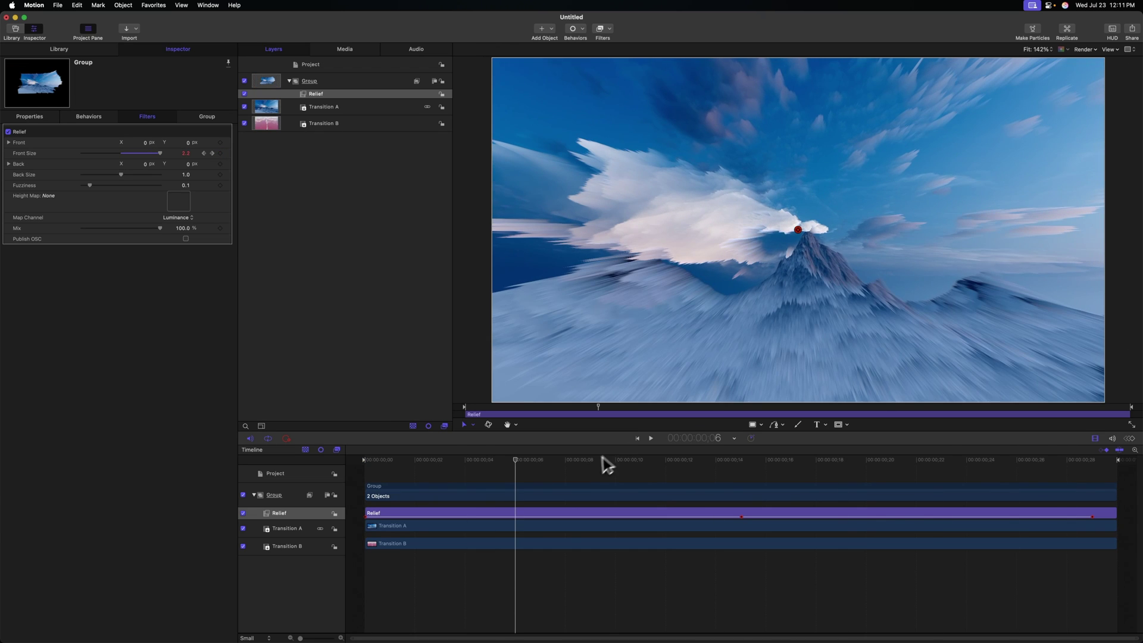
left_click(686, 461)
left_click_drag(687, 462, 591, 480)
Show the Relief filter's curve in the Keyframe Editor, graphing only animated parameters
left_click(1133, 439)
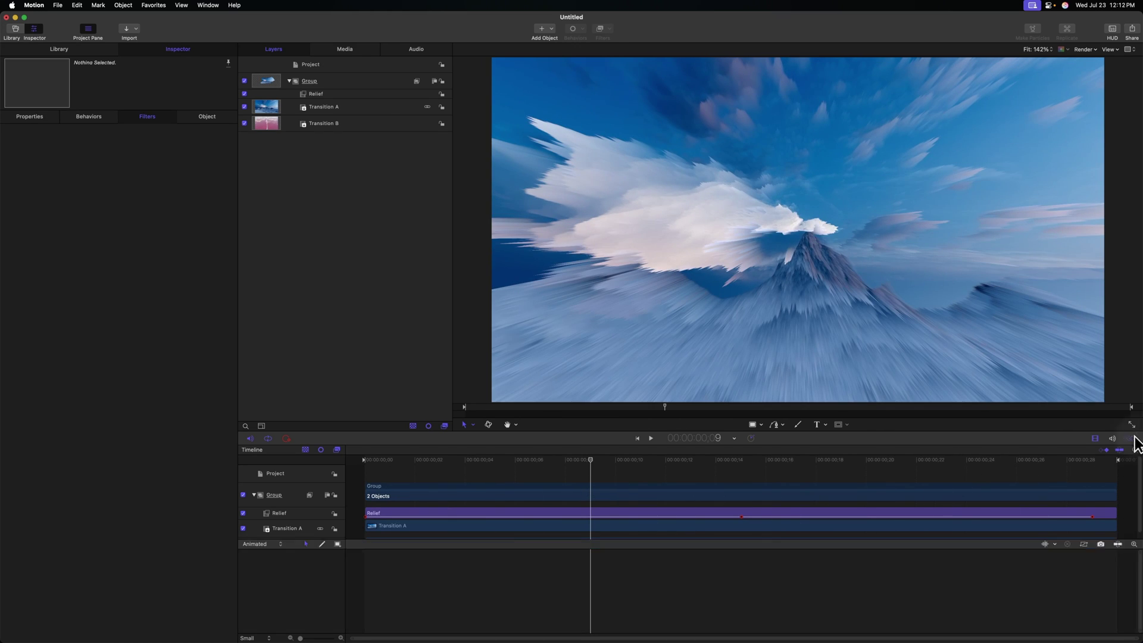
left_click(330, 93)
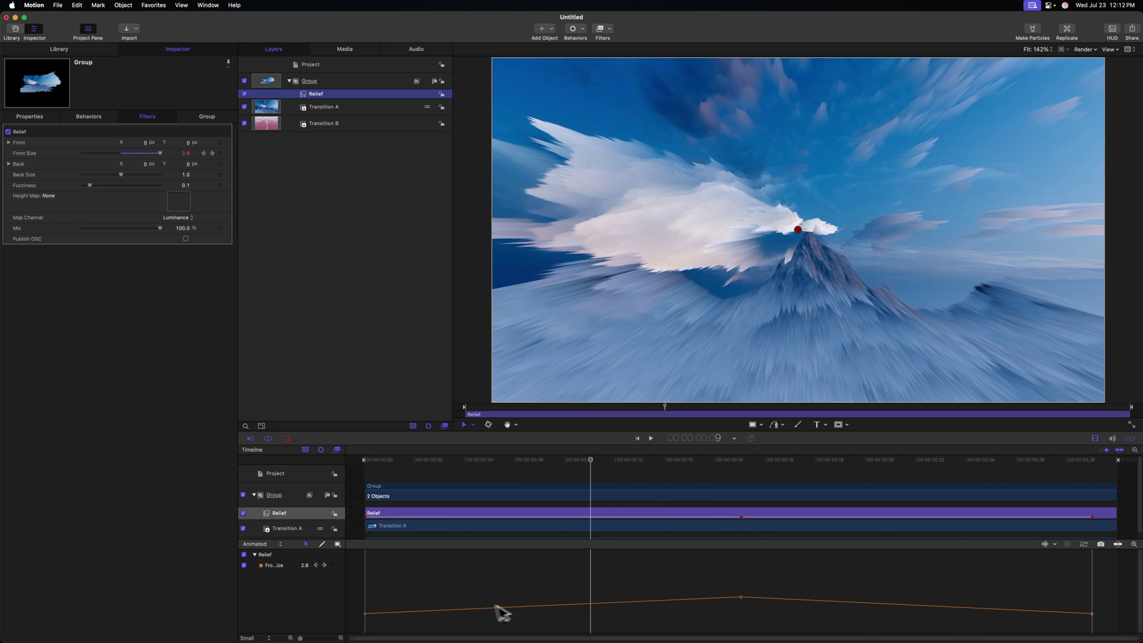
left_click(261, 544)
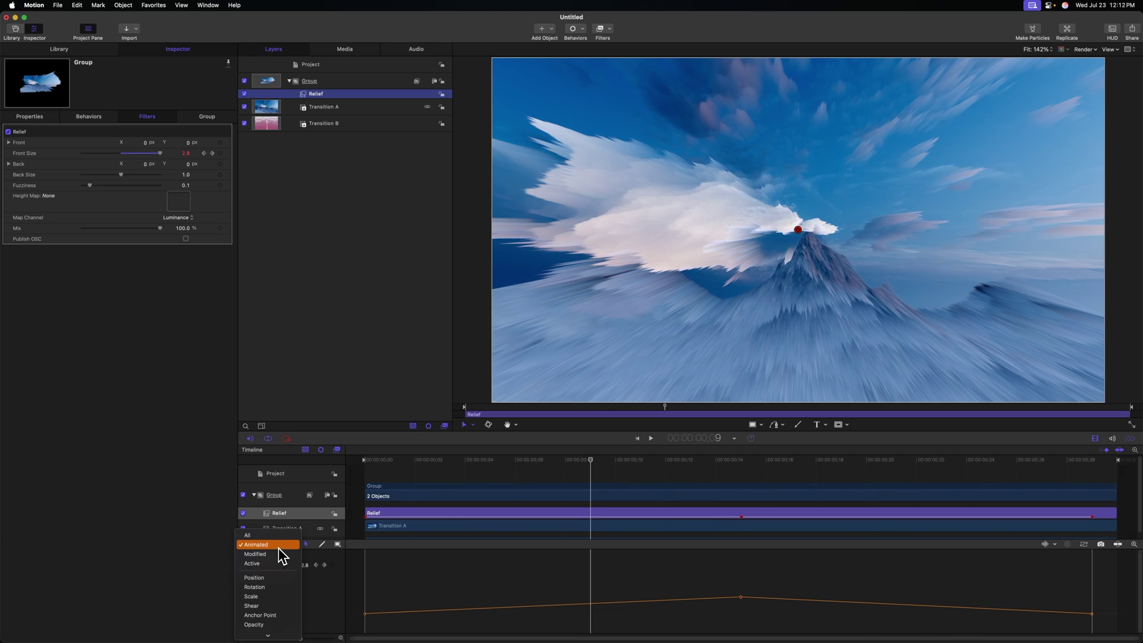
left_click(279, 545)
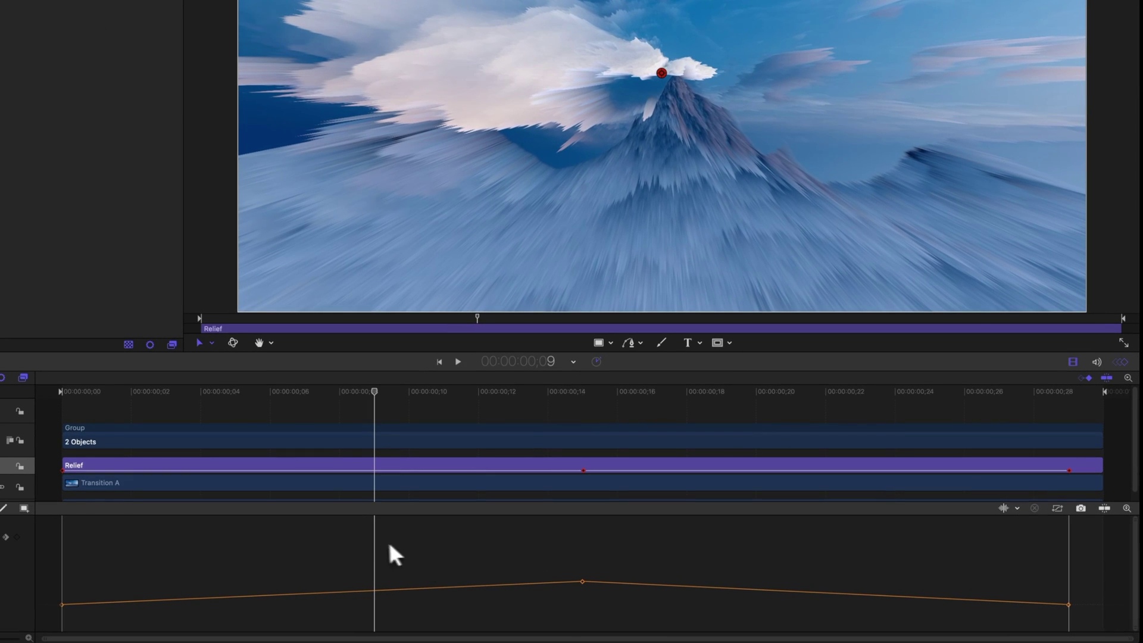
Select all Front Size keyframes and set their interpolation to Bezier
left_click(582, 582)
key("super+a")
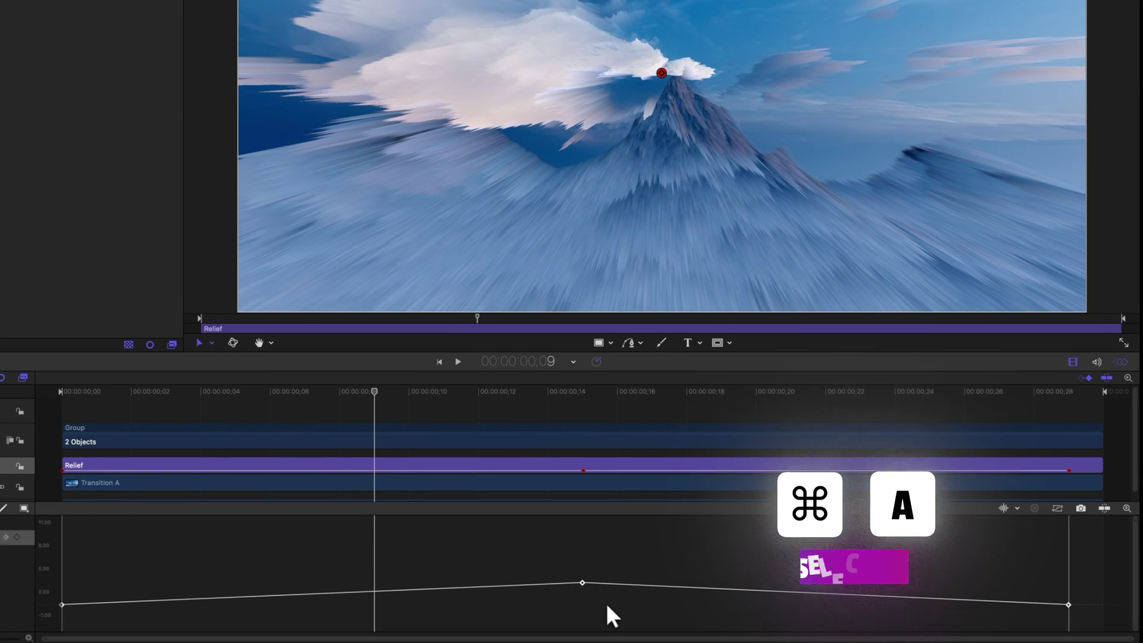
right_click(581, 582)
mouse_move(620, 601)
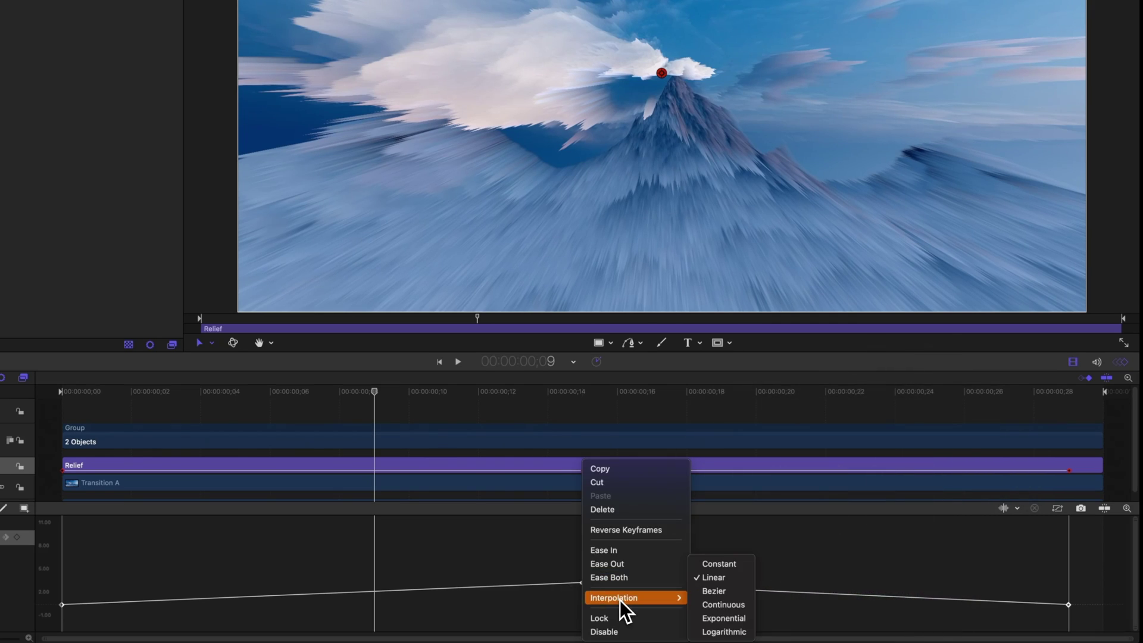
left_click(722, 588)
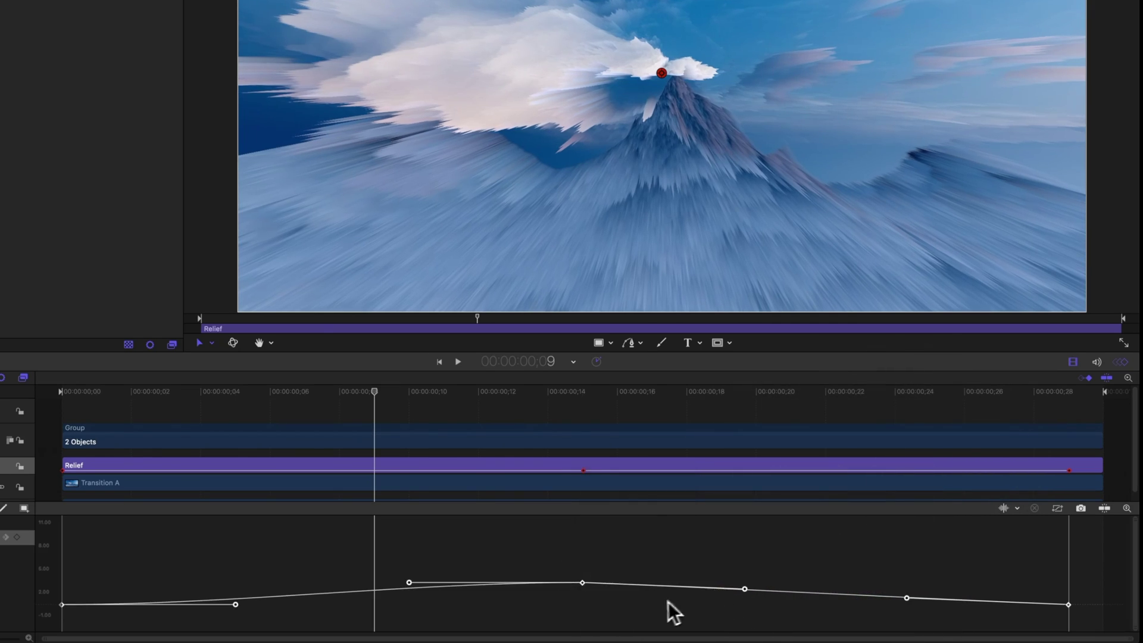
Fit the curve, lengthen the first keyframe's handle, flatten the last one's, and preview the ease
left_click(1060, 510)
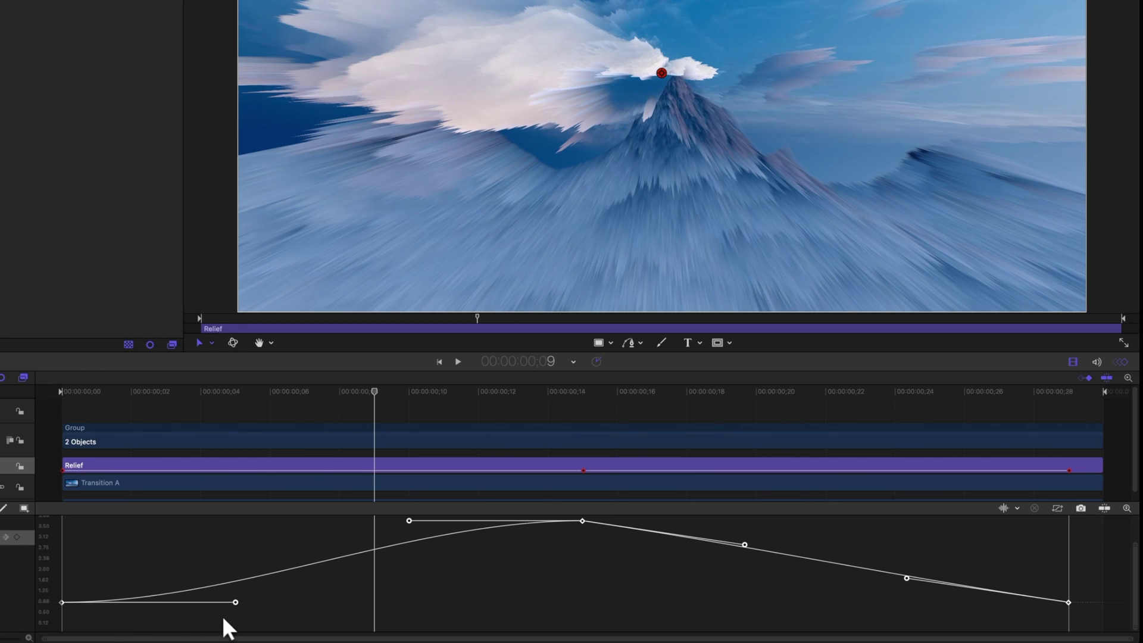
left_click_drag(225, 617, 48, 578)
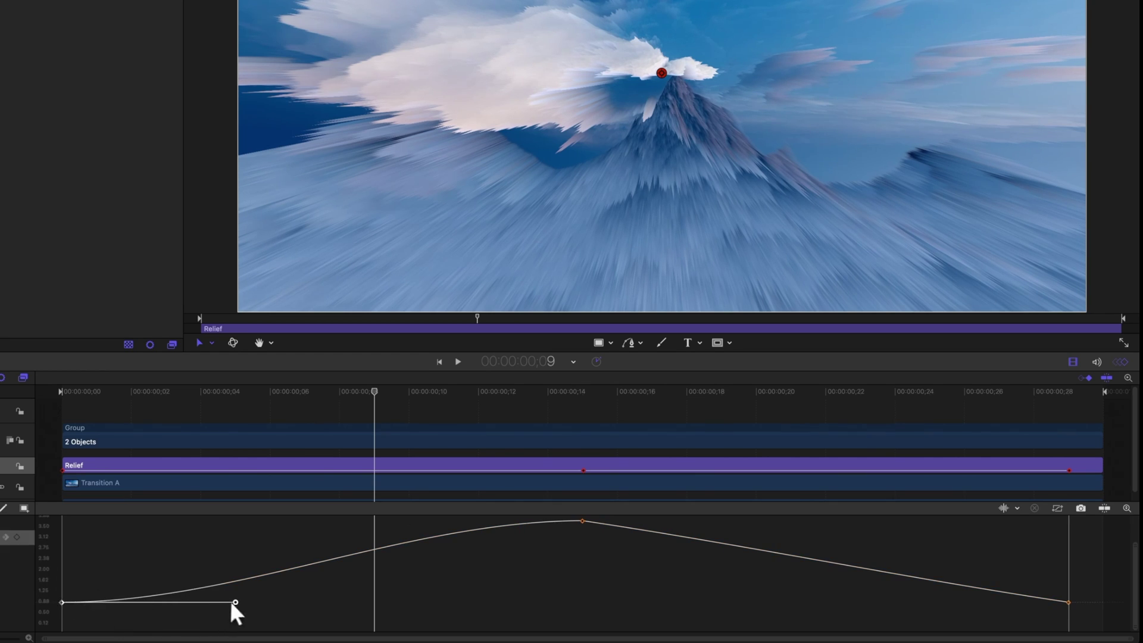
left_click_drag(236, 602, 711, 603)
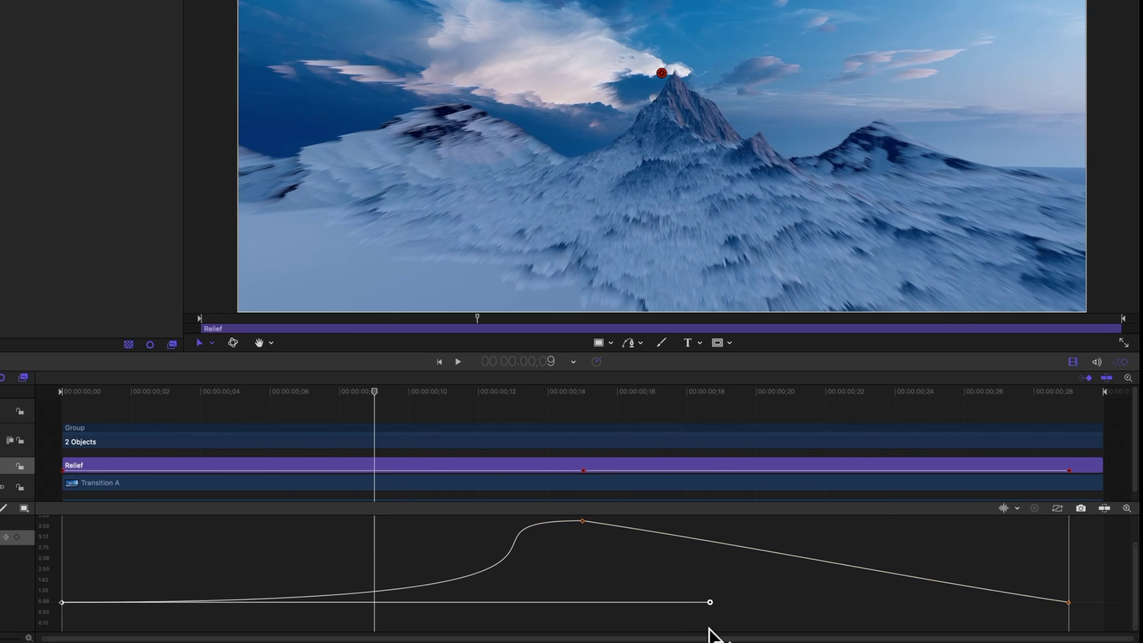
left_click(1069, 603)
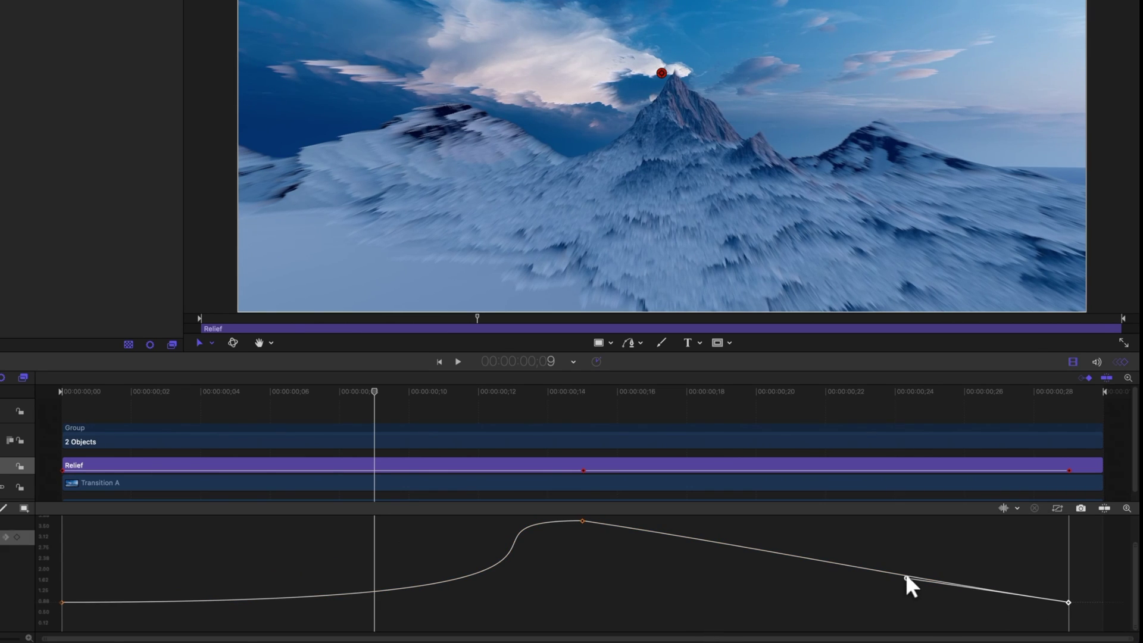
left_click_drag(906, 576, 490, 622)
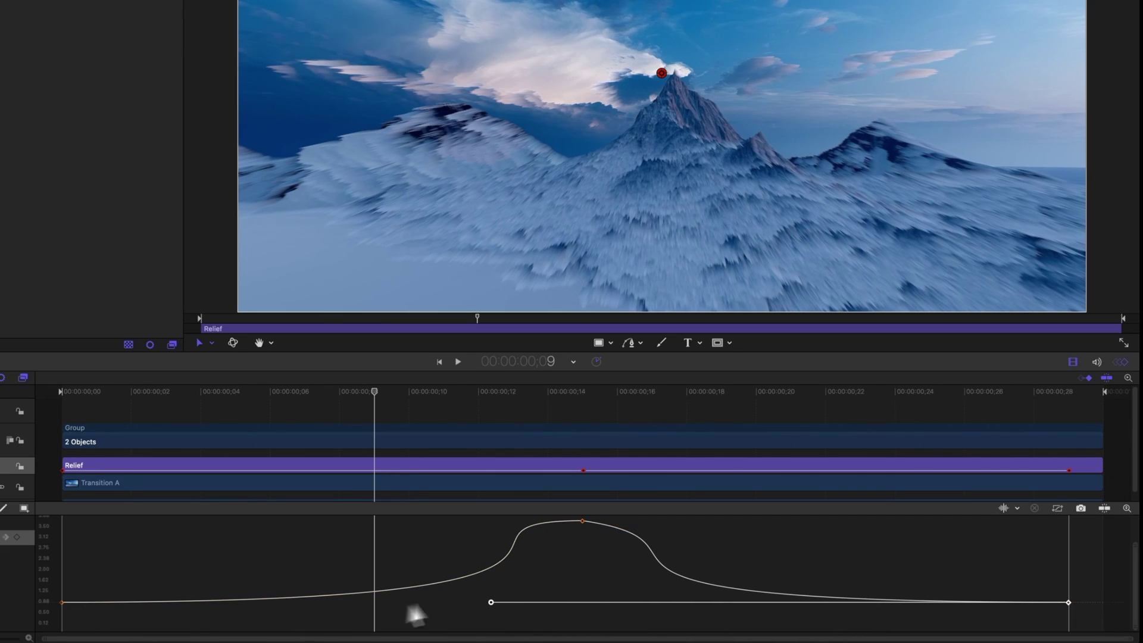
key("space")
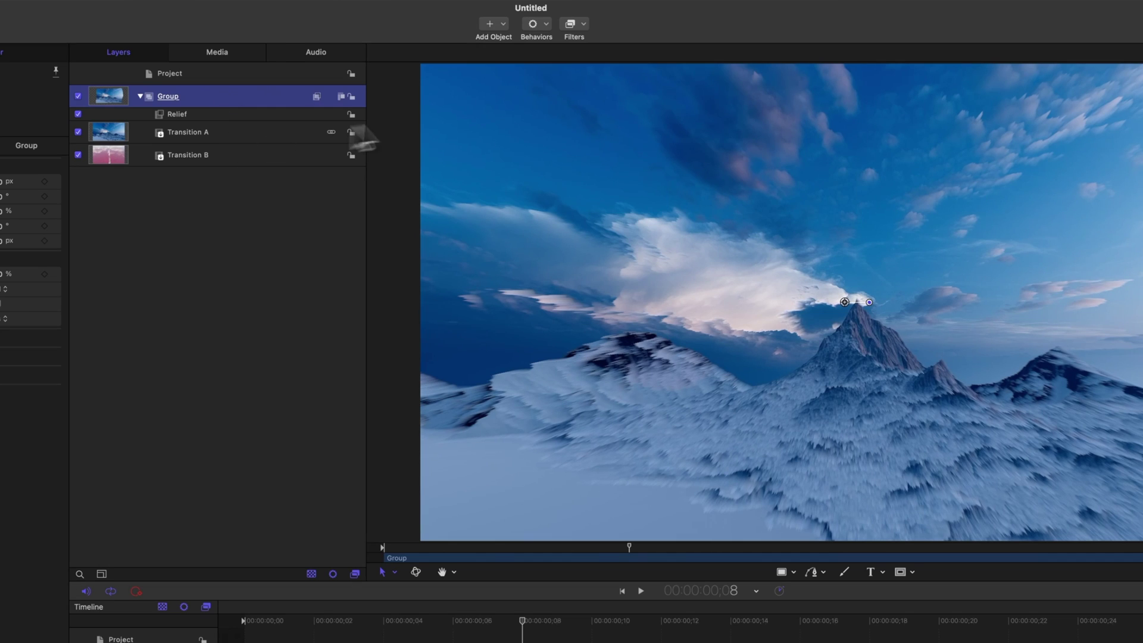
Add a Stylize > Pixellate filter with Scale 29.0, scrub to frame 14, then reselect Relief
left_click(569, 25)
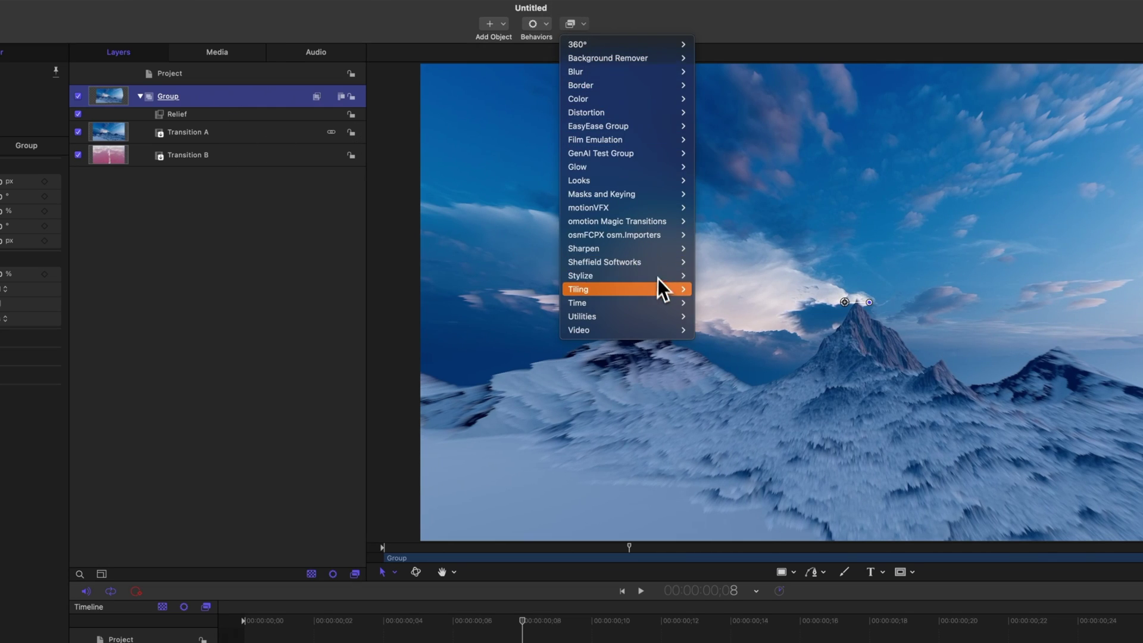
mouse_move(661, 276)
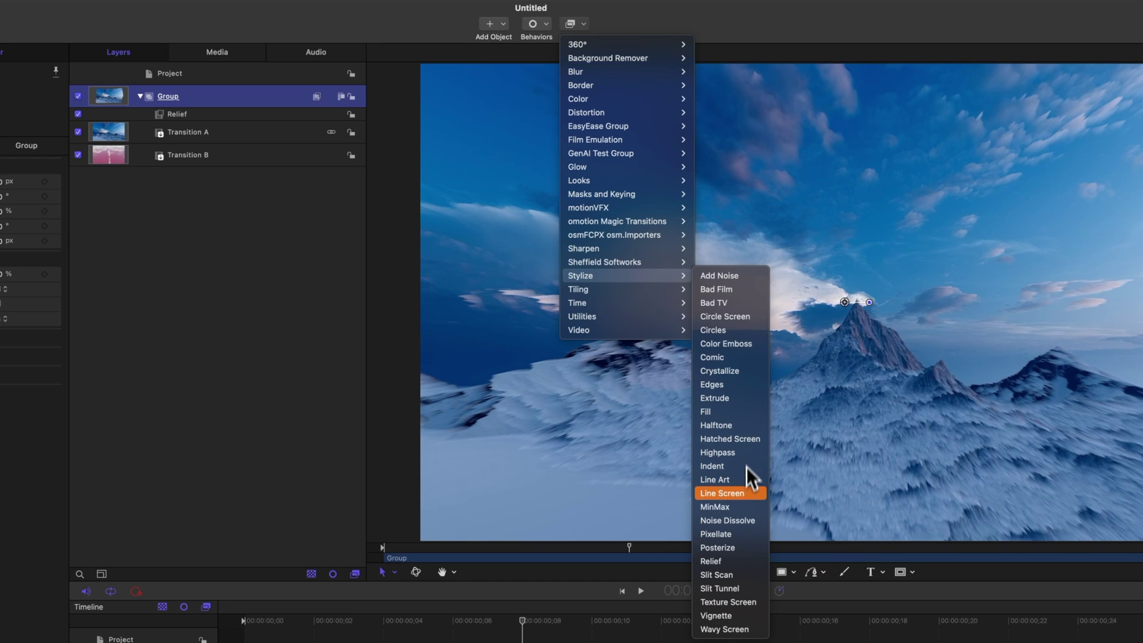
left_click(744, 534)
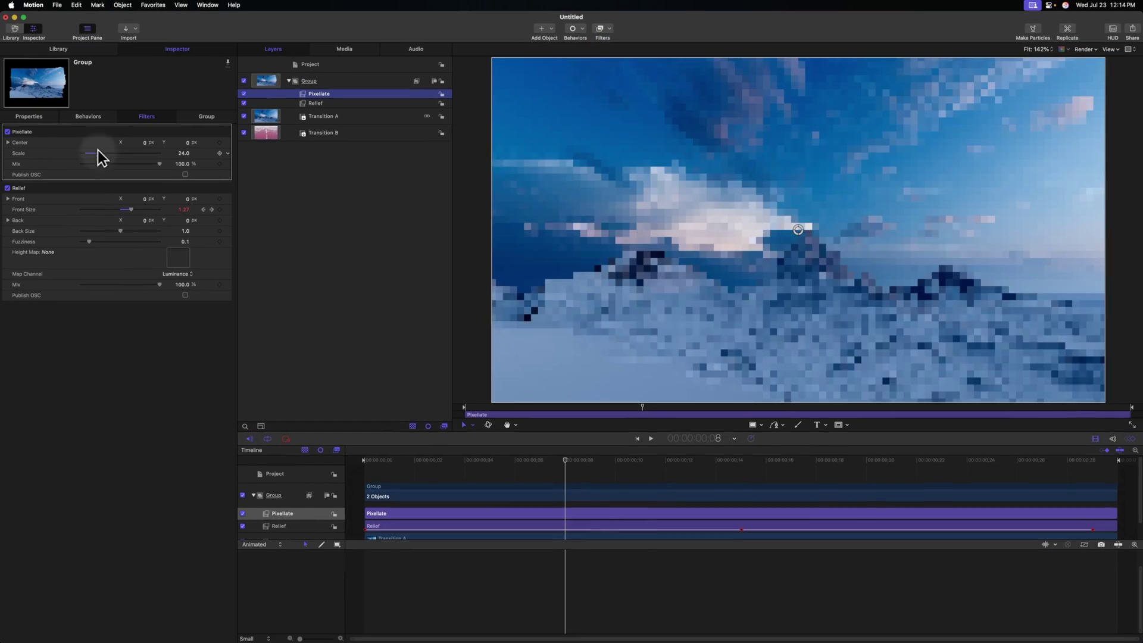
mouse_move(98, 150)
left_mouse_down()
mouse_move(127, 154)
mouse_move(90, 153)
mouse_move(104, 153)
left_mouse_up()
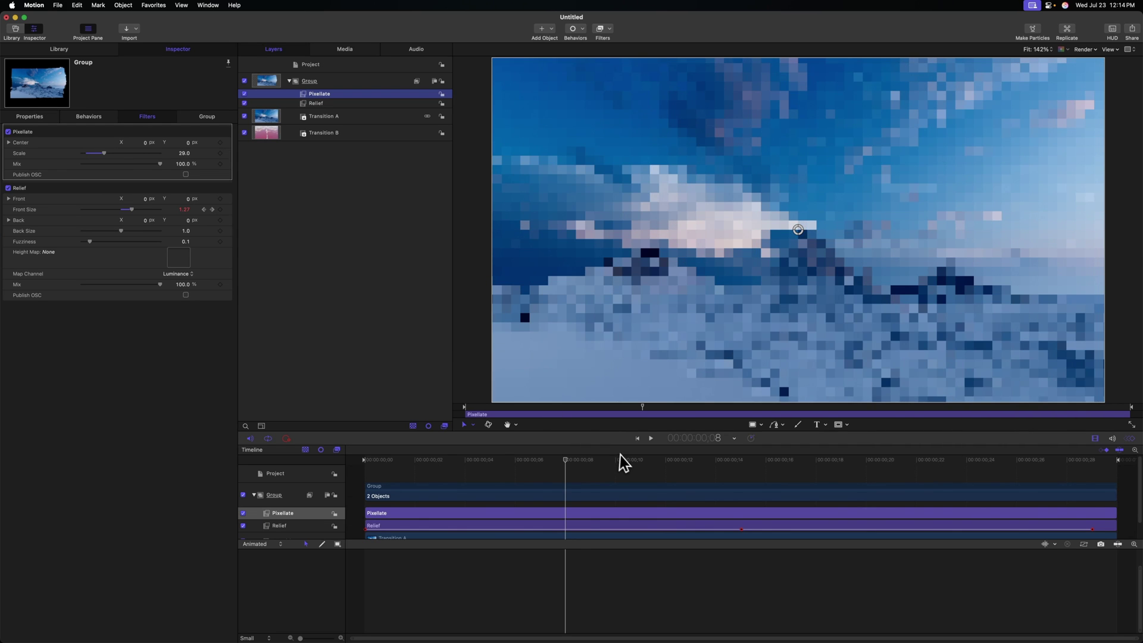
left_click_drag(620, 455, 716, 452)
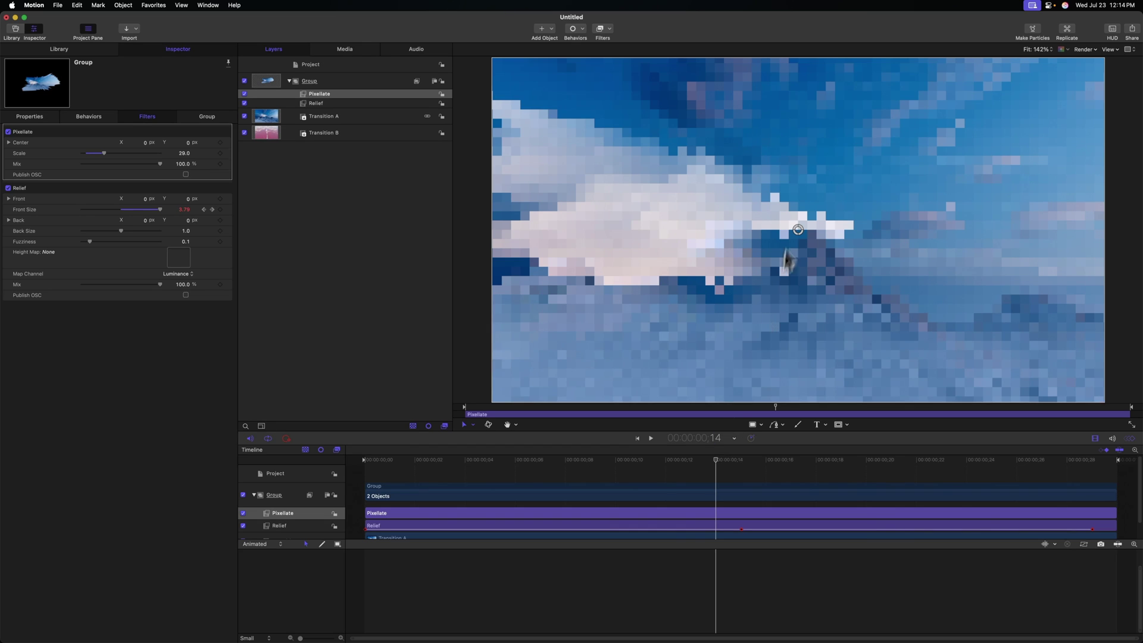
left_click(324, 104)
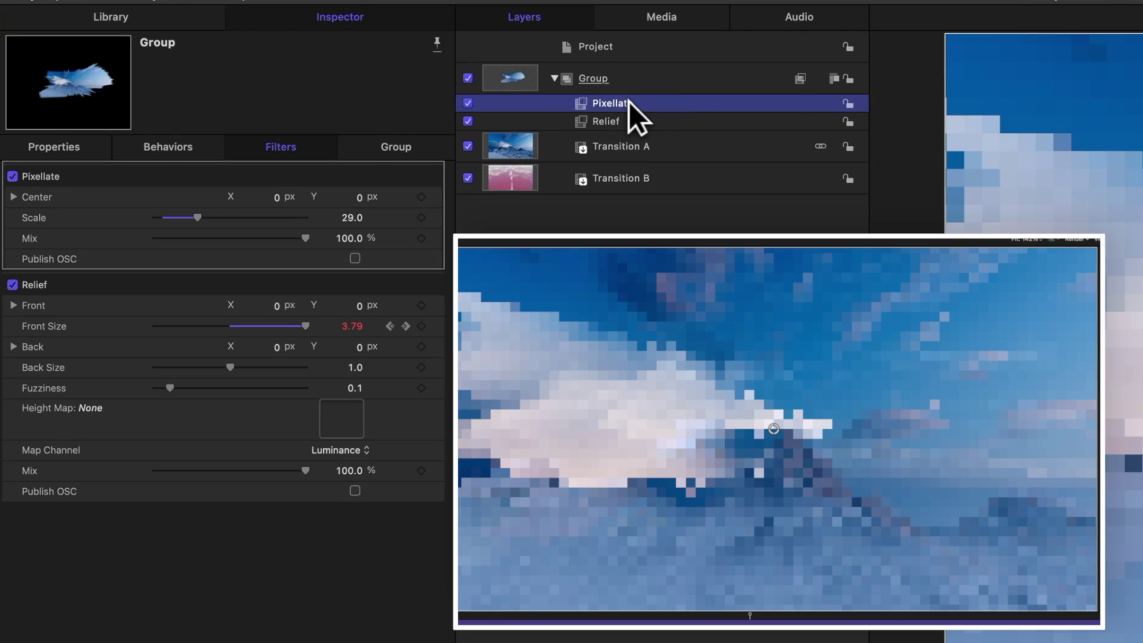
Move Pixellate below Relief and keyframe the Pixellate Scale at 1.0
left_click_drag(571, 100, 628, 129)
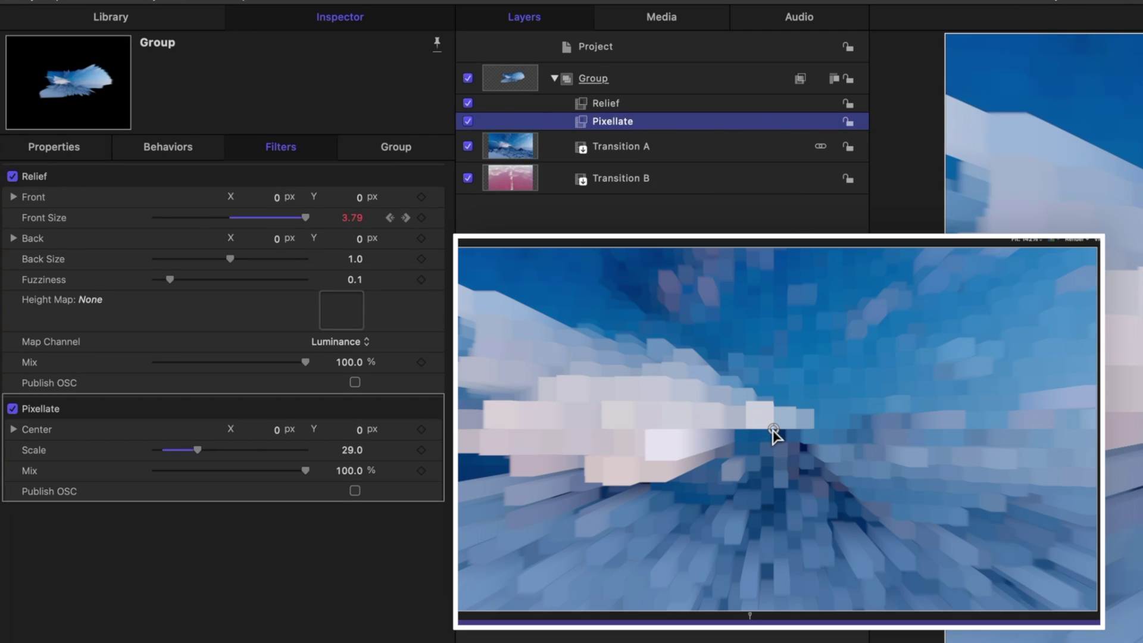
mouse_move(774, 435)
left_mouse_down()
mouse_move(733, 454)
mouse_move(757, 445)
left_mouse_up()
key("super+z")
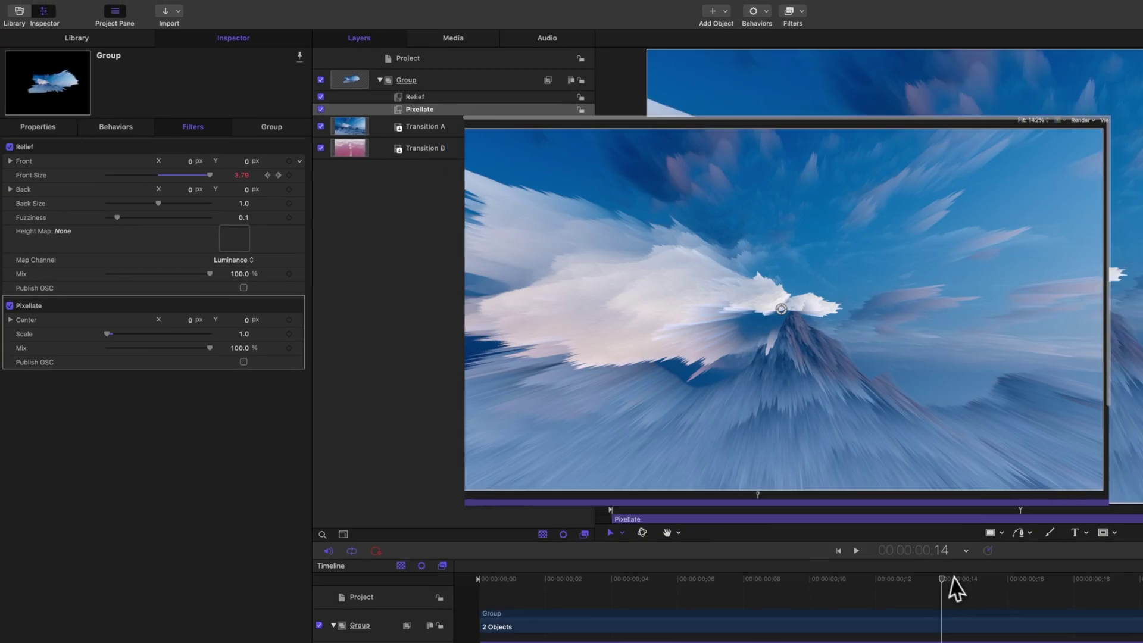
left_click_drag(953, 587, 542, 462)
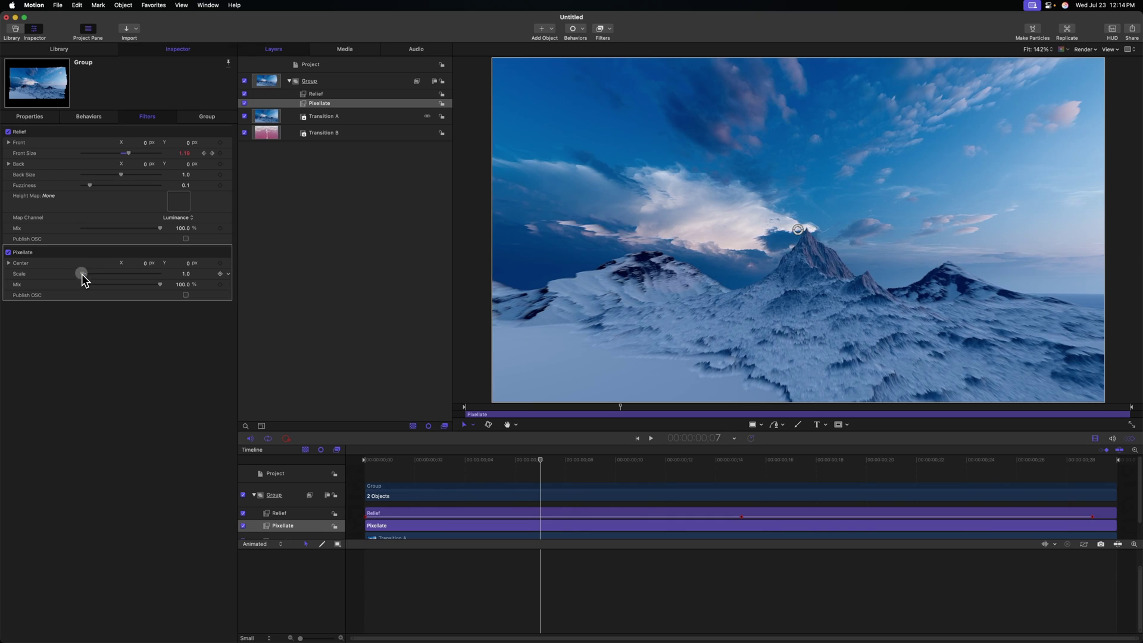
mouse_move(82, 274)
left_mouse_down()
mouse_move(95, 273)
mouse_move(80, 277)
left_mouse_up()
left_click(220, 274)
Keyframe Pixellate Scale to 22 at frame 15 and back to 1 at frame 22, then play
left_click_drag(718, 462, 742, 463)
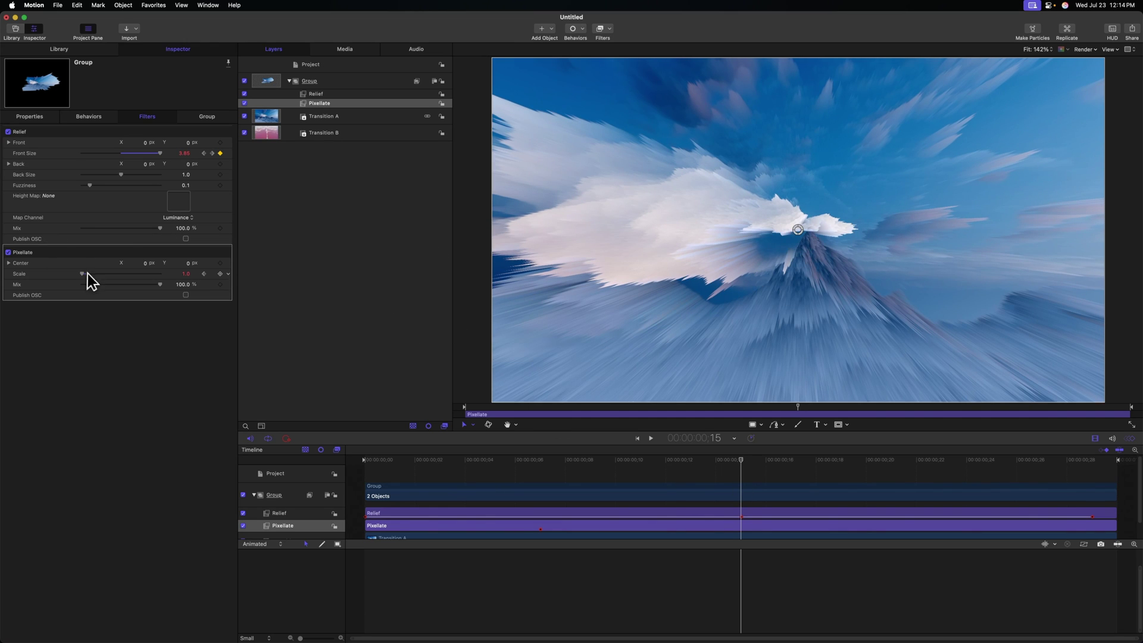
left_click_drag(88, 273, 98, 272)
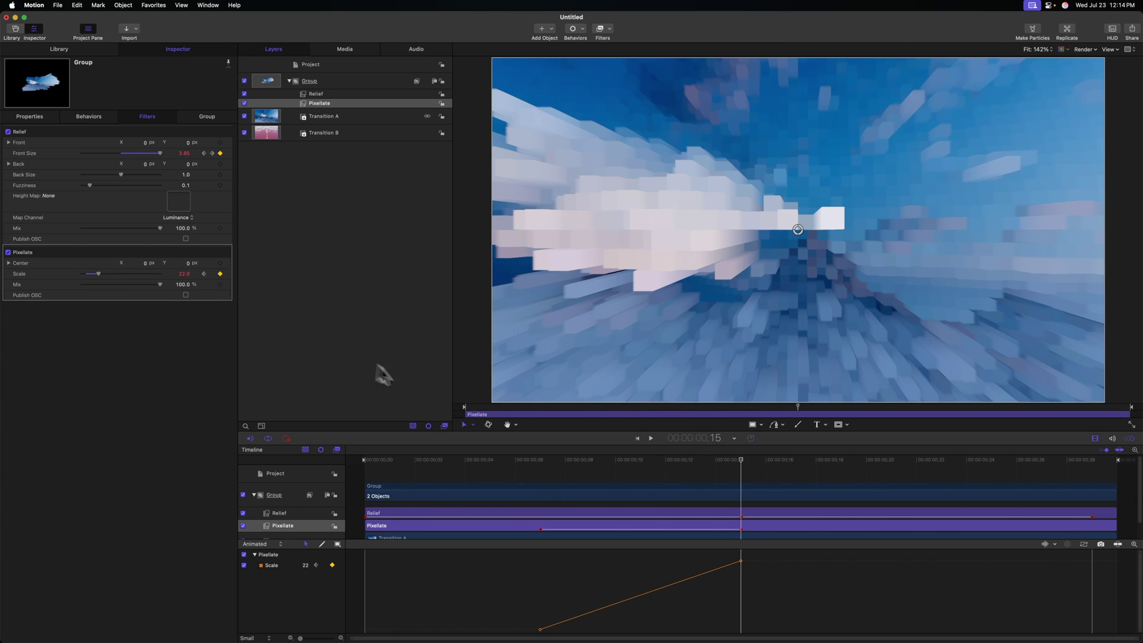
left_click_drag(752, 457, 905, 463)
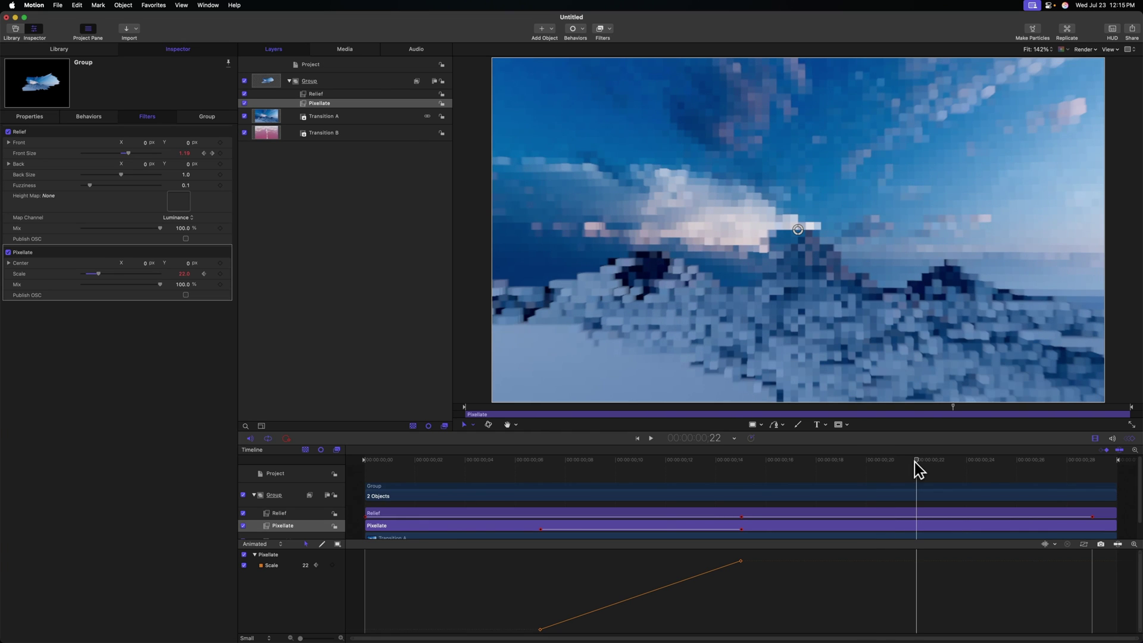
left_click_drag(95, 274, 50, 277)
key("space")
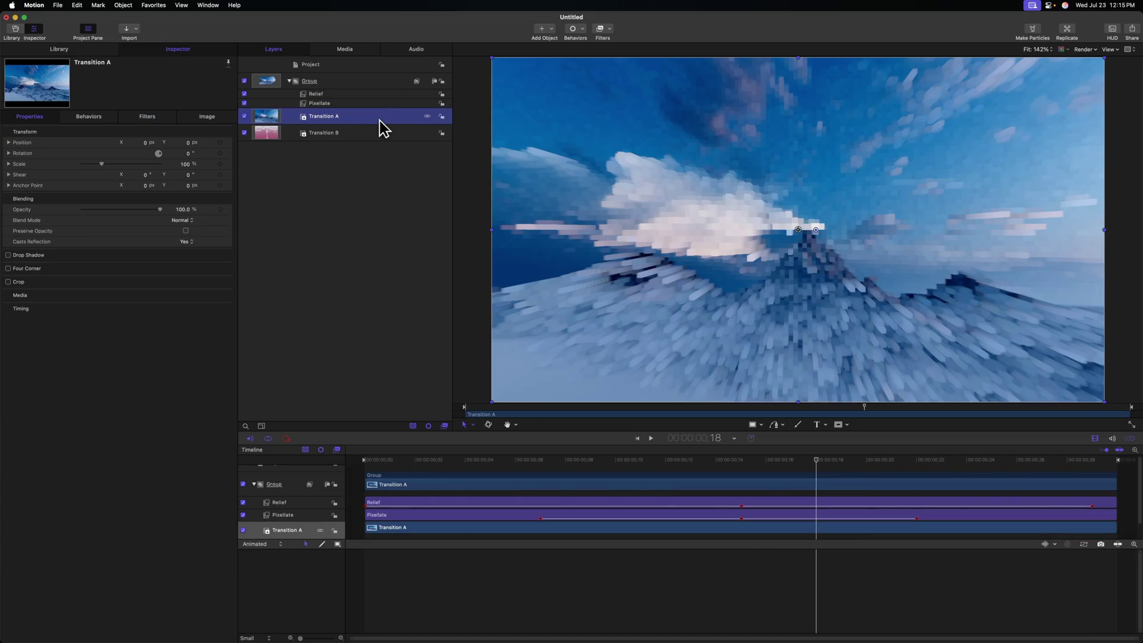
Preview frames 10–20 while testing lower opacities on Transition A, keeping it at 100%
mouse_move(638, 454)
left_mouse_down()
mouse_move(625, 458)
mouse_move(641, 458)
left_mouse_up()
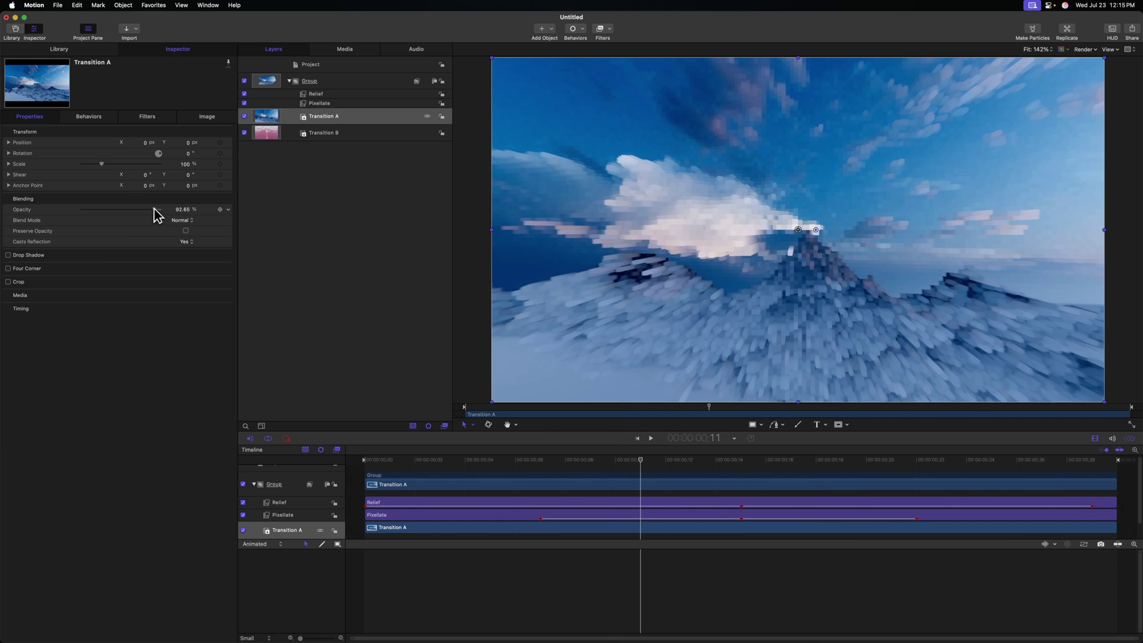
mouse_move(156, 214)
left_mouse_down()
mouse_move(76, 217)
mouse_move(235, 212)
mouse_move(60, 224)
mouse_move(176, 225)
mouse_move(84, 235)
mouse_move(165, 221)
left_mouse_up()
left_click_drag(667, 461, 873, 462)
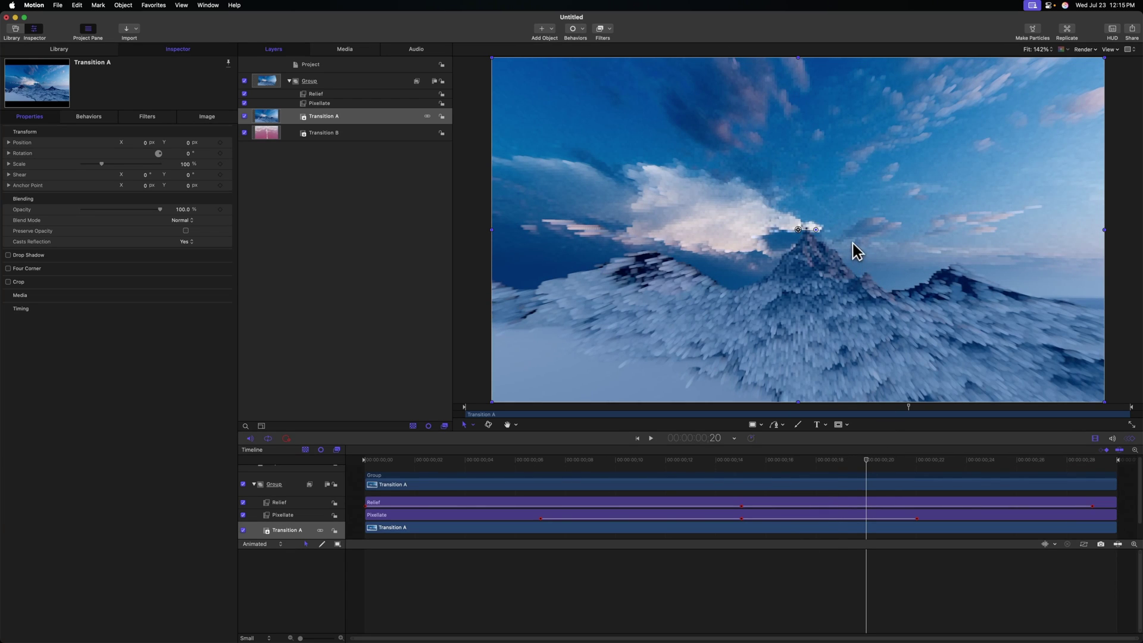
left_click(623, 460)
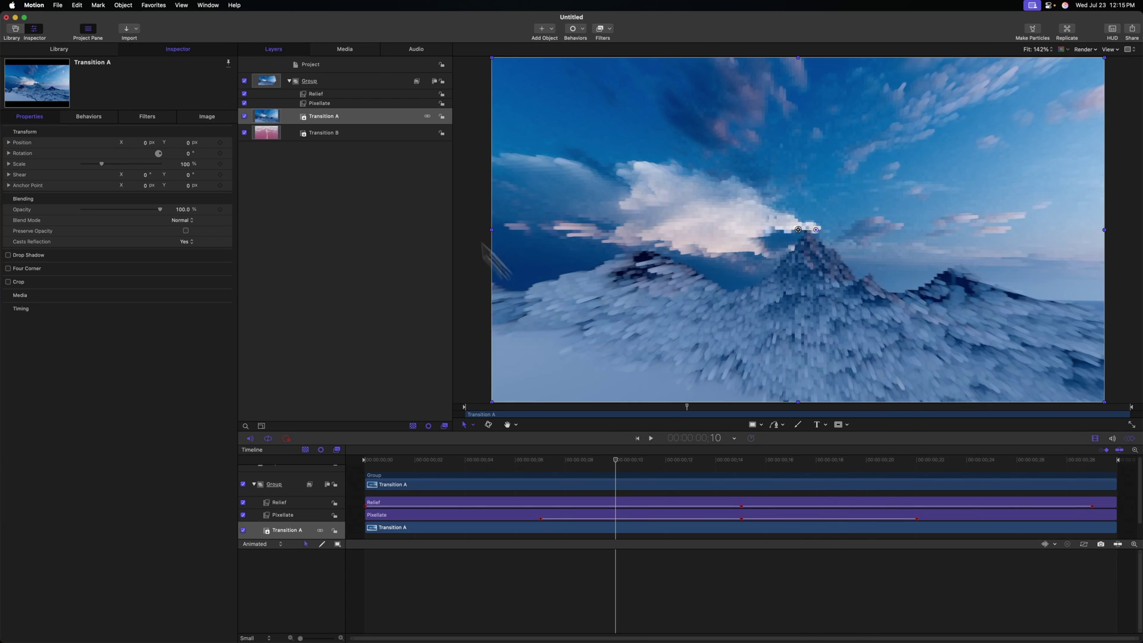
Apply a Luma Keyer to Transition A and test its black and white luma points
left_click(606, 30)
mouse_move(674, 154)
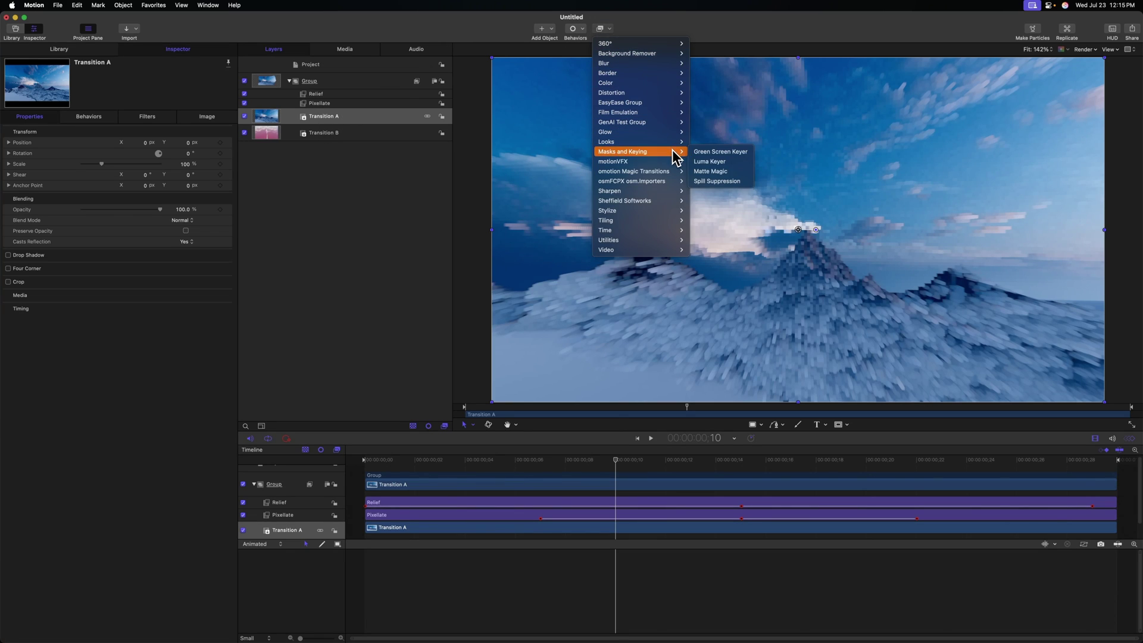
left_click(739, 161)
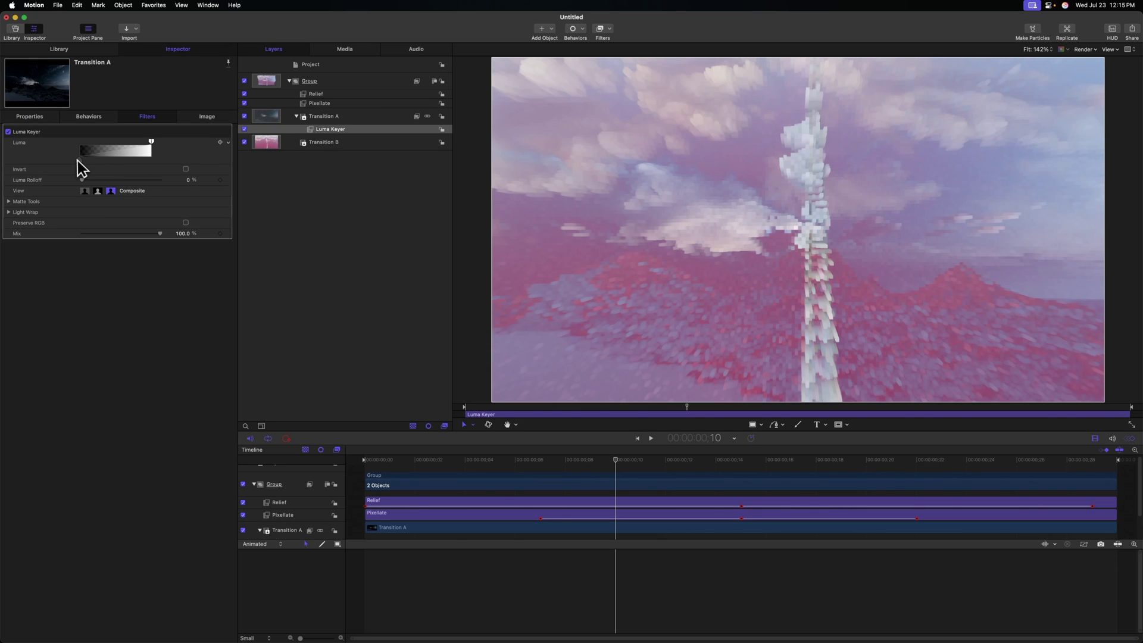
mouse_move(82, 159)
left_mouse_down()
mouse_move(102, 159)
mouse_move(75, 159)
left_mouse_up()
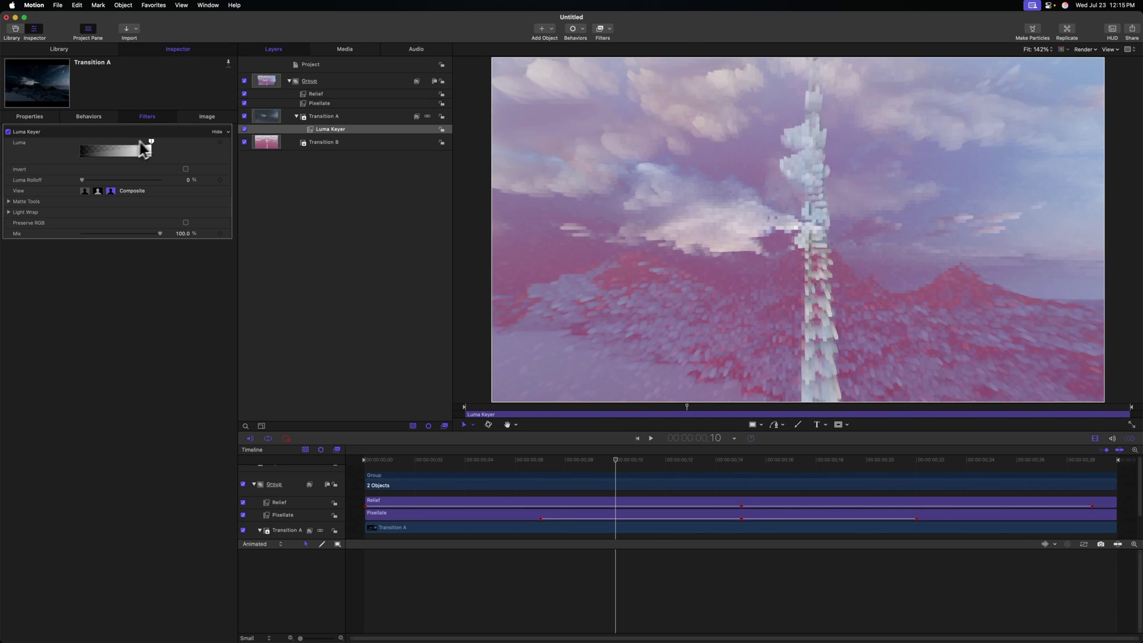
mouse_move(145, 150)
left_mouse_down()
mouse_move(96, 145)
mouse_move(145, 136)
left_mouse_up()
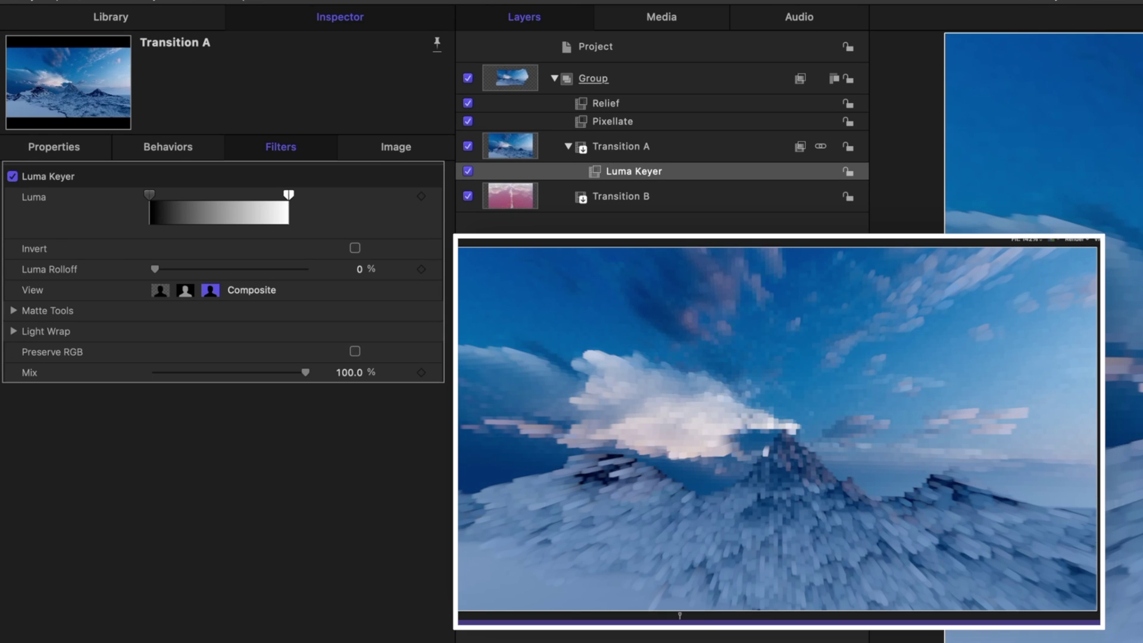
Keyframe the Luma black point from frame 10 to frame 18 to fully key out Transition A, then play it
left_click(421, 196)
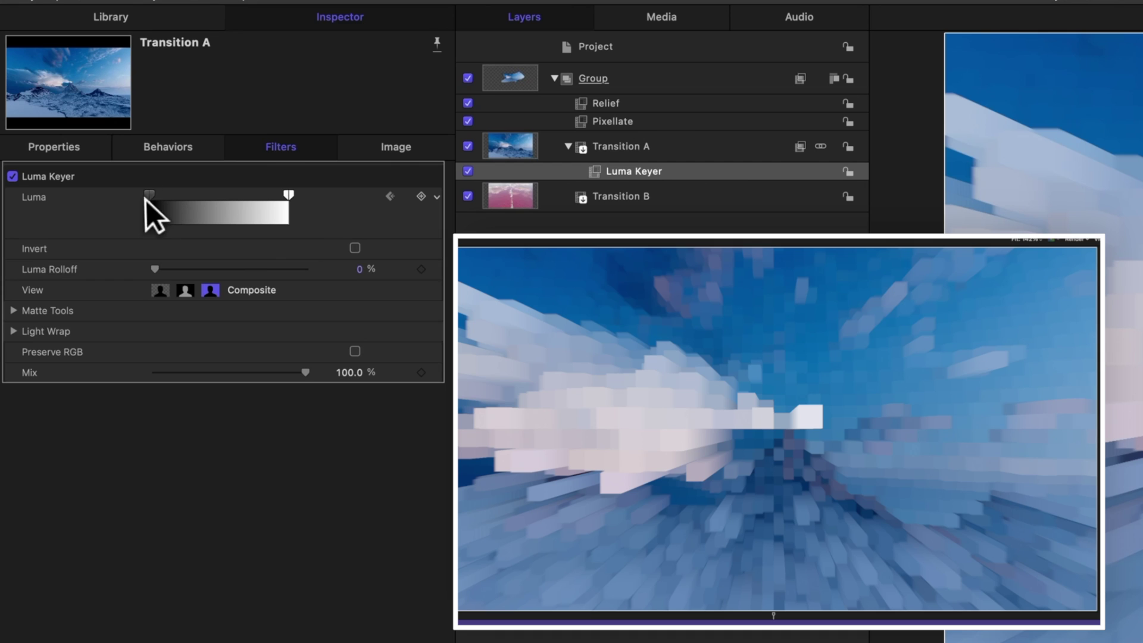
left_click_drag(149, 194, 289, 198)
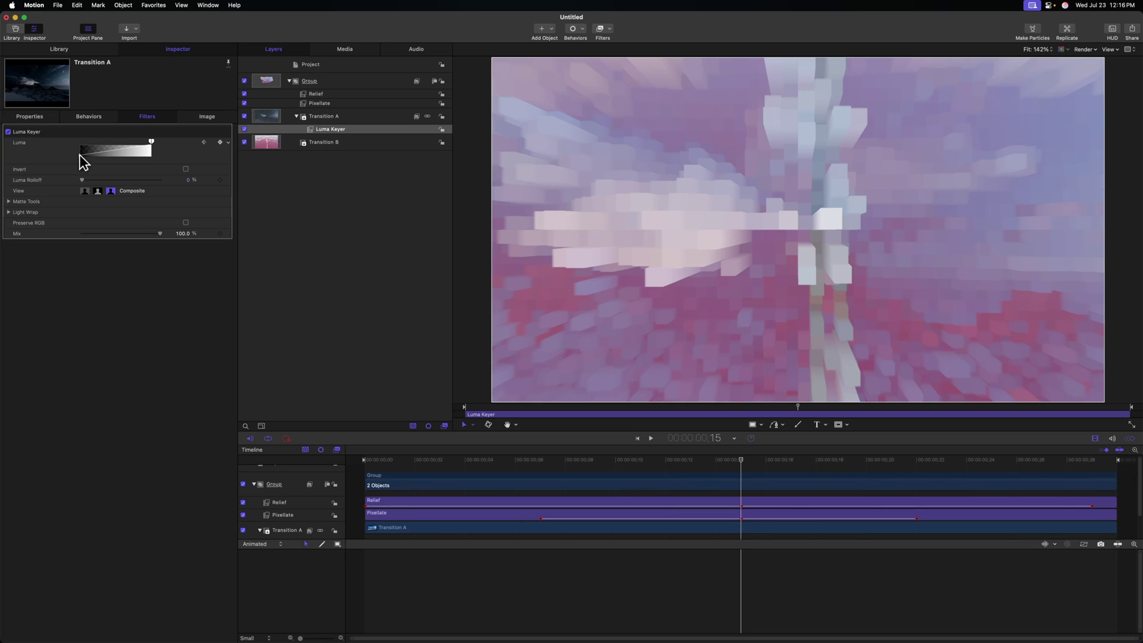
left_click_drag(79, 156, 92, 160)
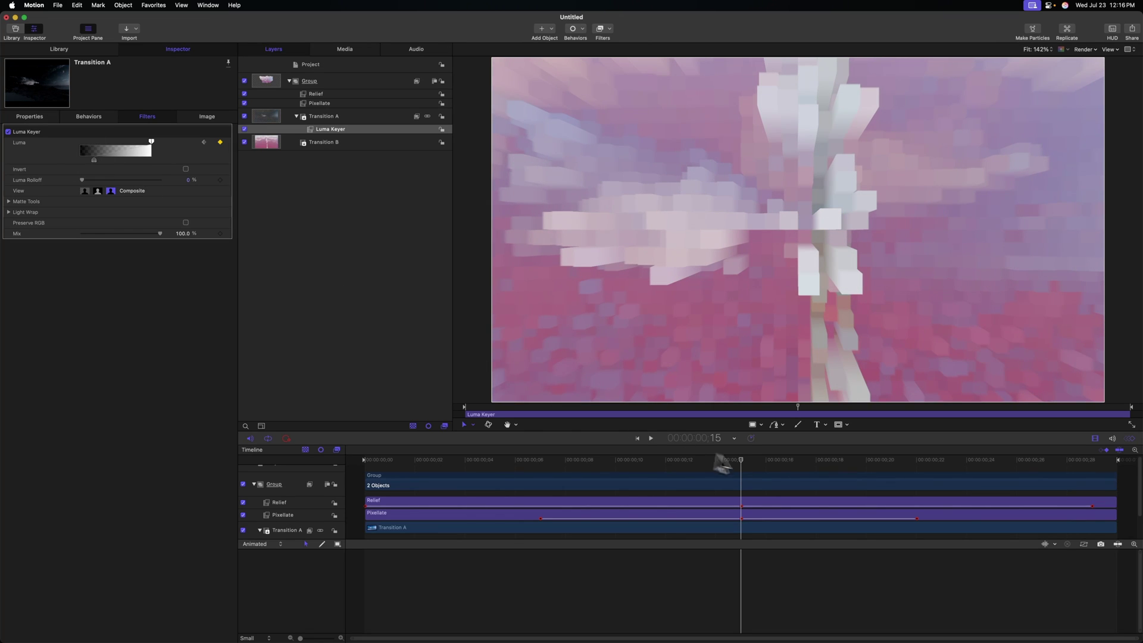
left_click_drag(768, 461, 815, 461)
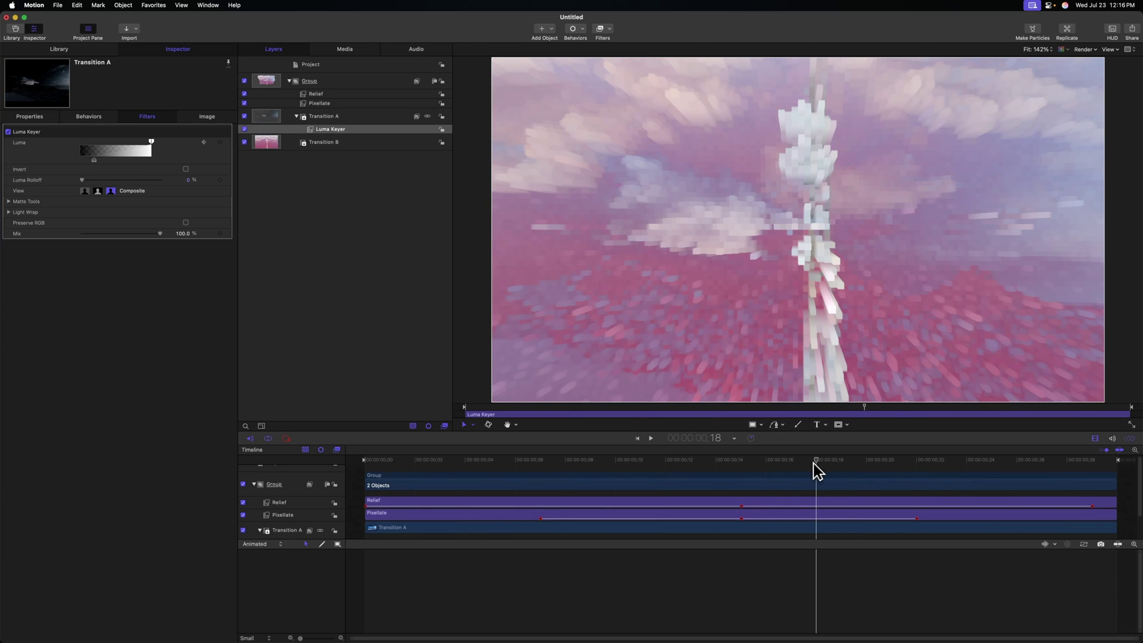
left_click_drag(94, 161, 152, 163)
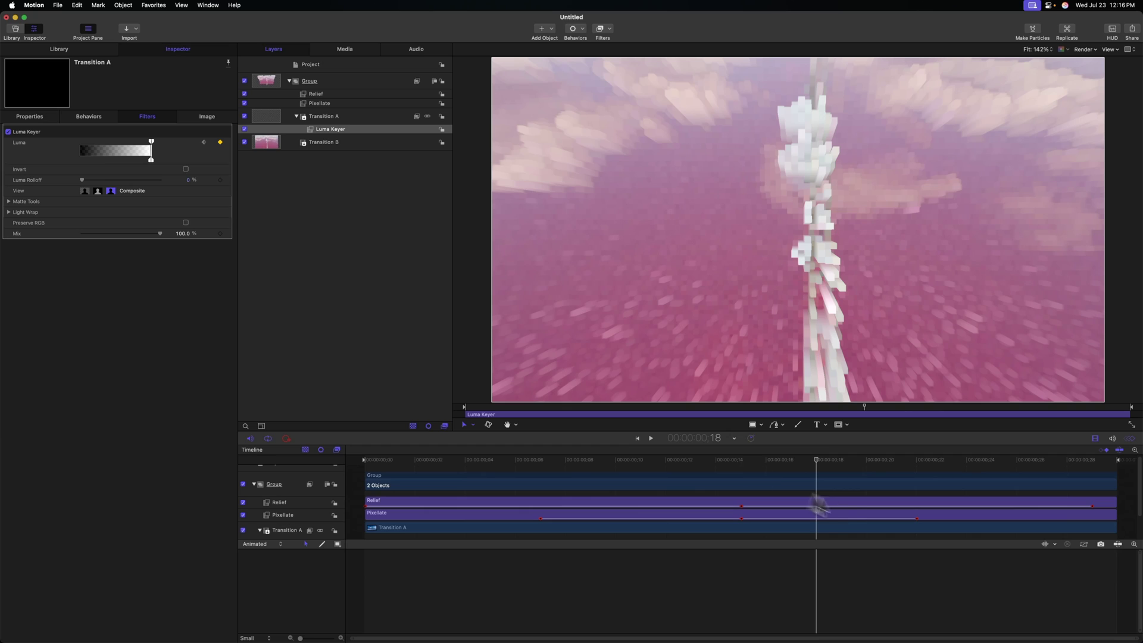
key("a")
key("space")
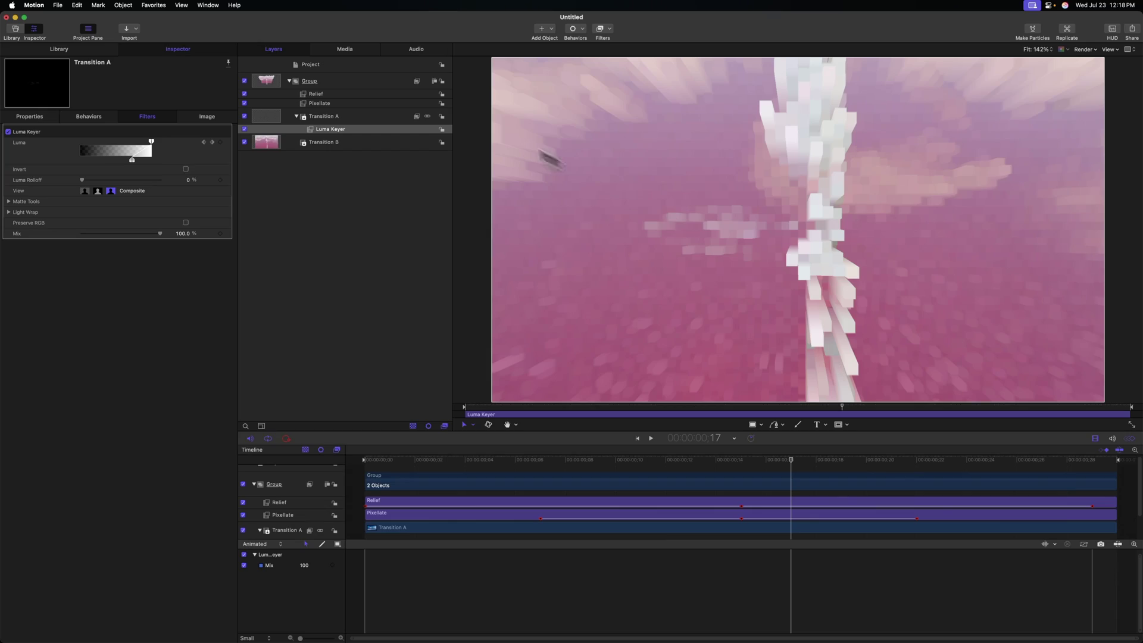
Select Transition A and scrub from frame 17 to frame 20 for its opacity fade
left_click(269, 115)
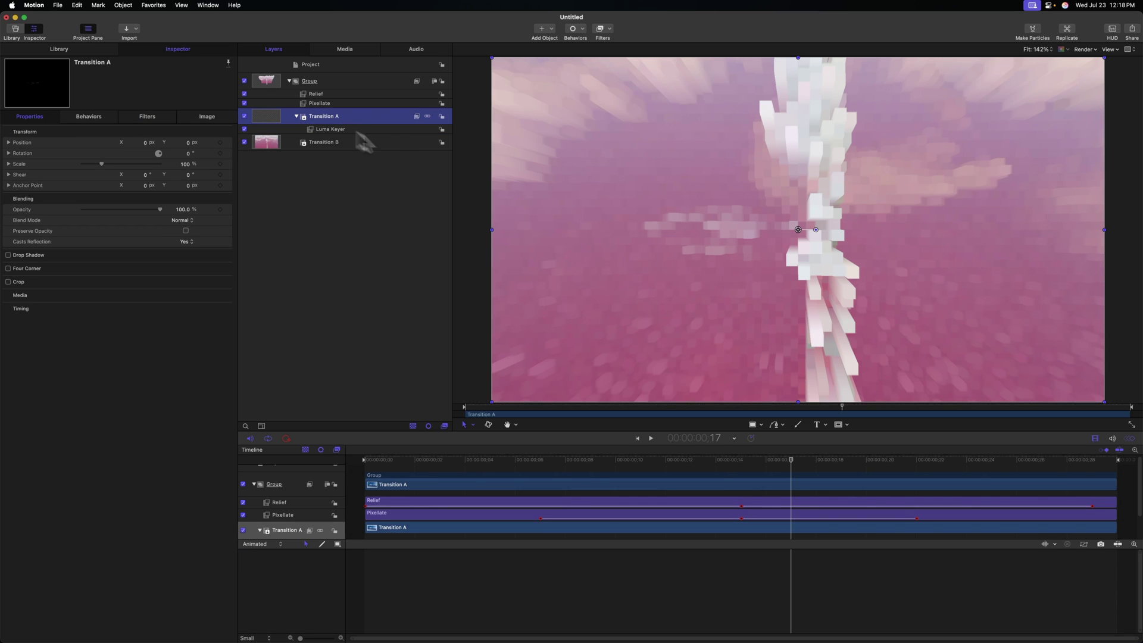
mouse_move(795, 458)
left_mouse_down()
mouse_move(638, 455)
mouse_move(787, 454)
left_mouse_up()
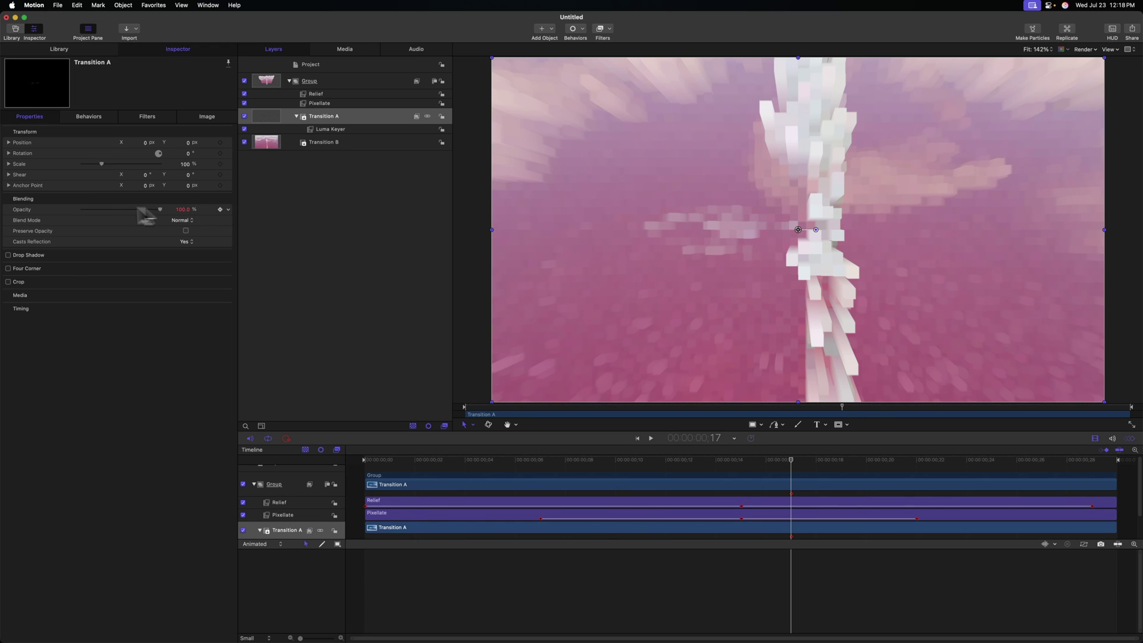
left_click_drag(844, 463, 870, 456)
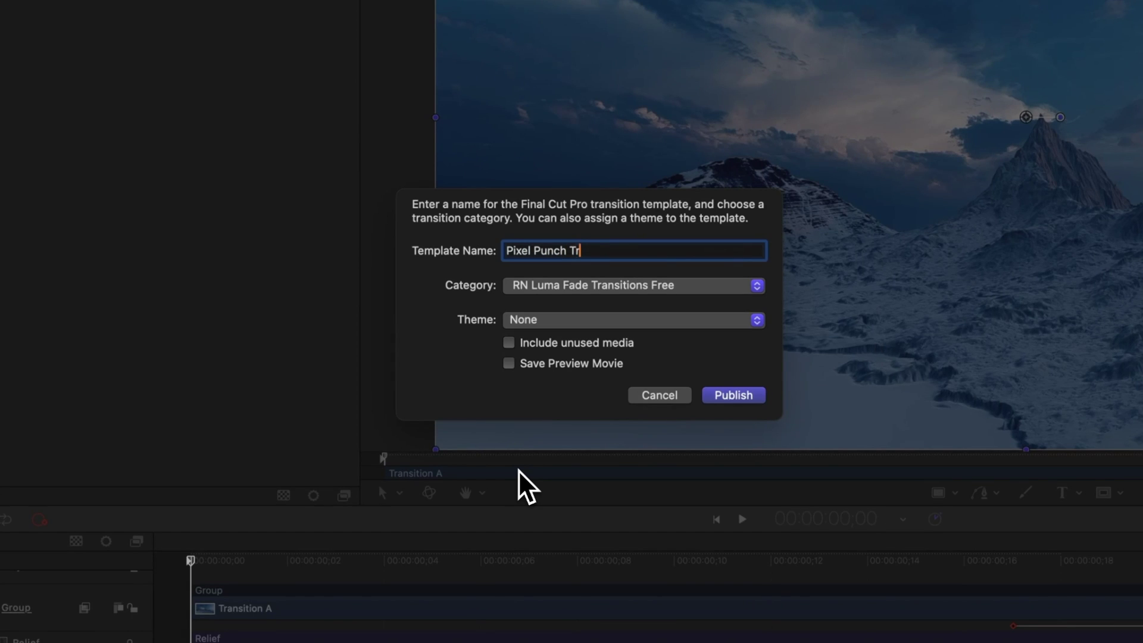
Complete the name 'Pixel Punch Transition', choose category FCB's Patreon, and publish it
type("ansition")
left_click(553, 292)
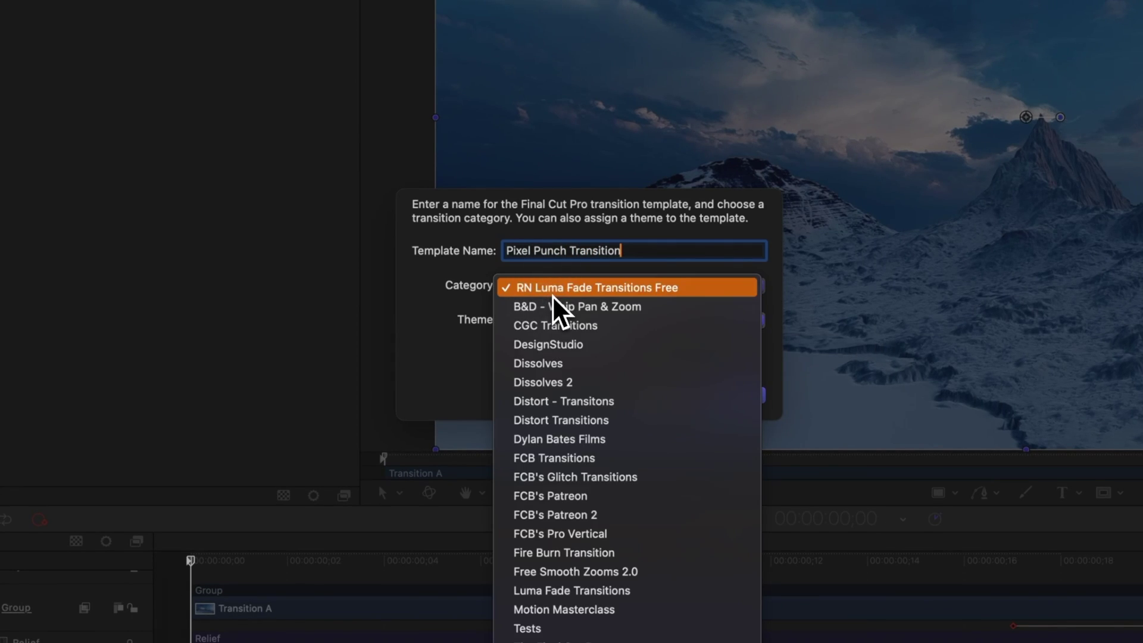
left_click(605, 495)
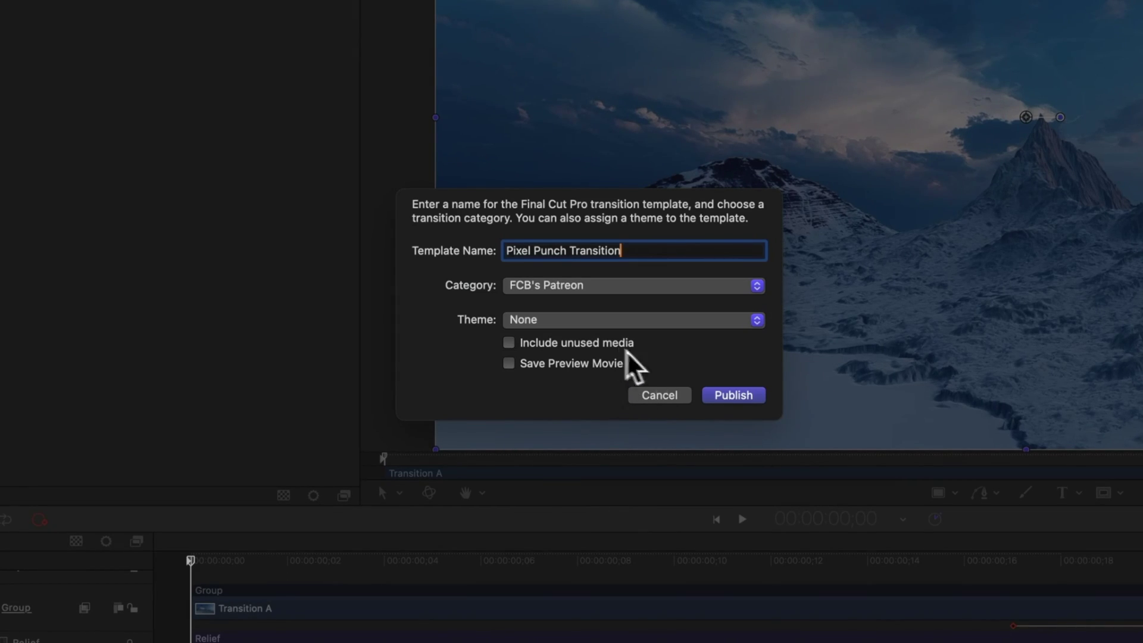
left_click(723, 398)
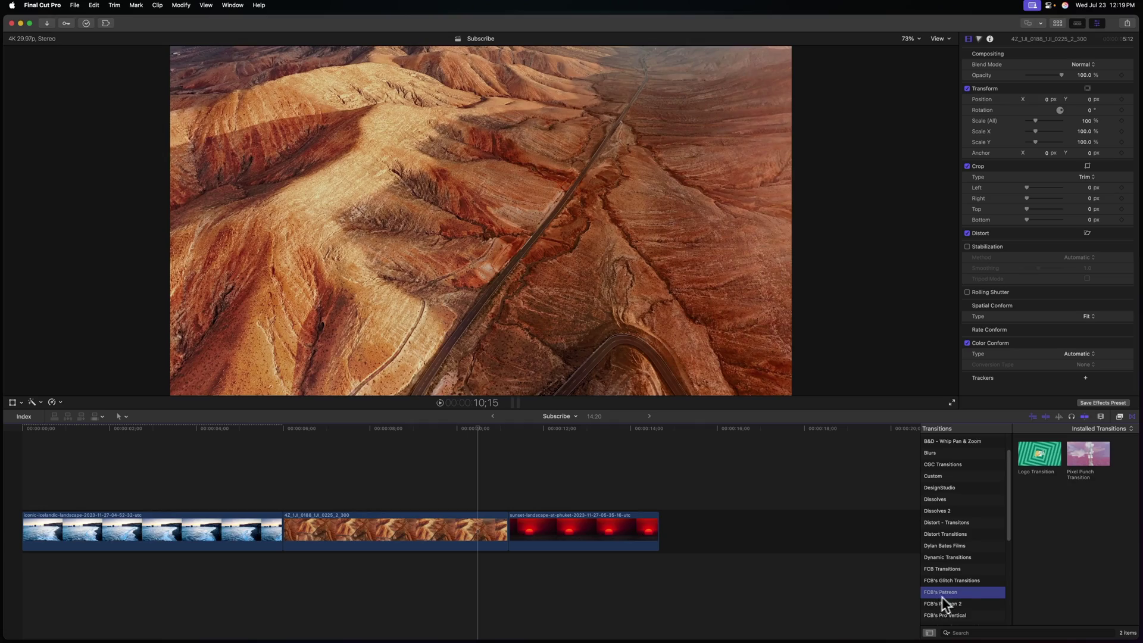
Drop Pixel Punch Transition between the first two clips and play it back from before the cut
left_click_drag(257, 520, 256, 521)
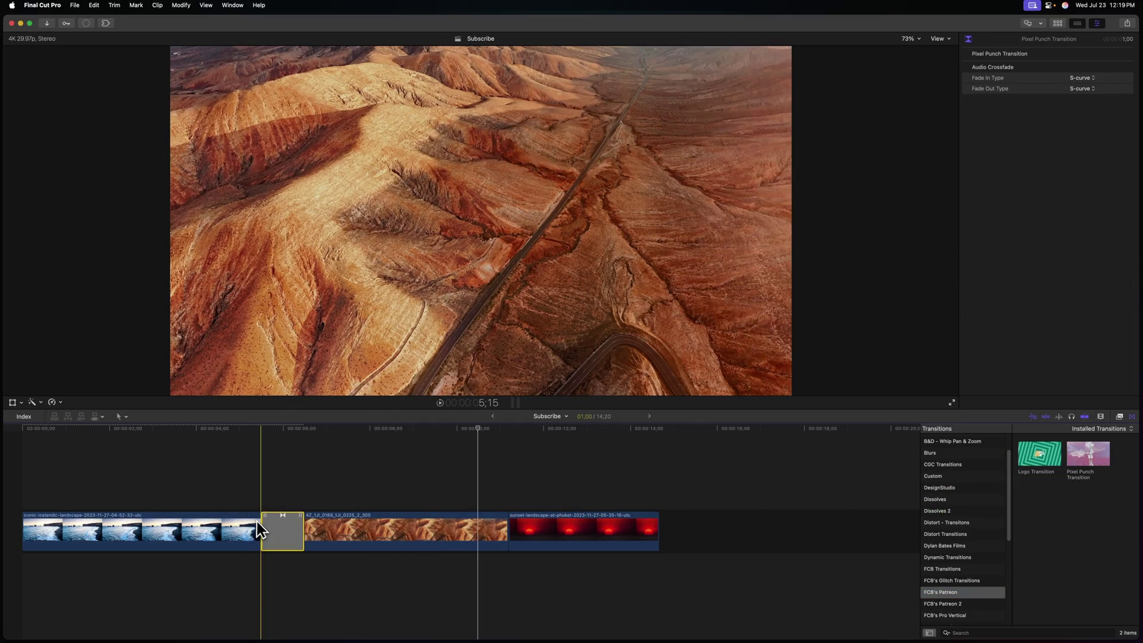
key("space")
key("shift+slash")
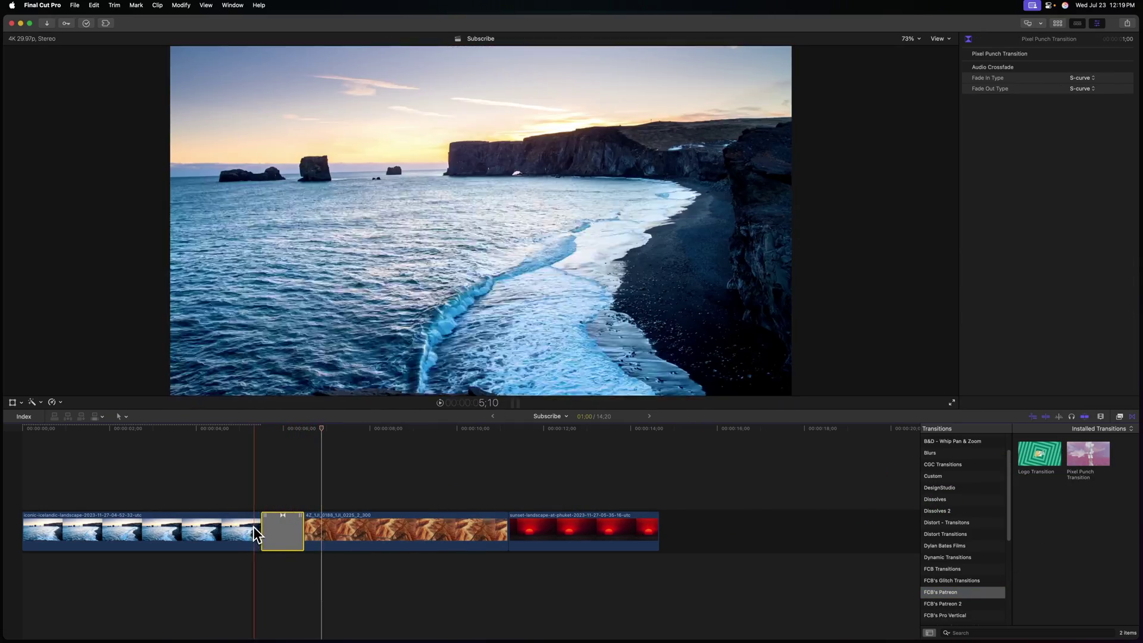